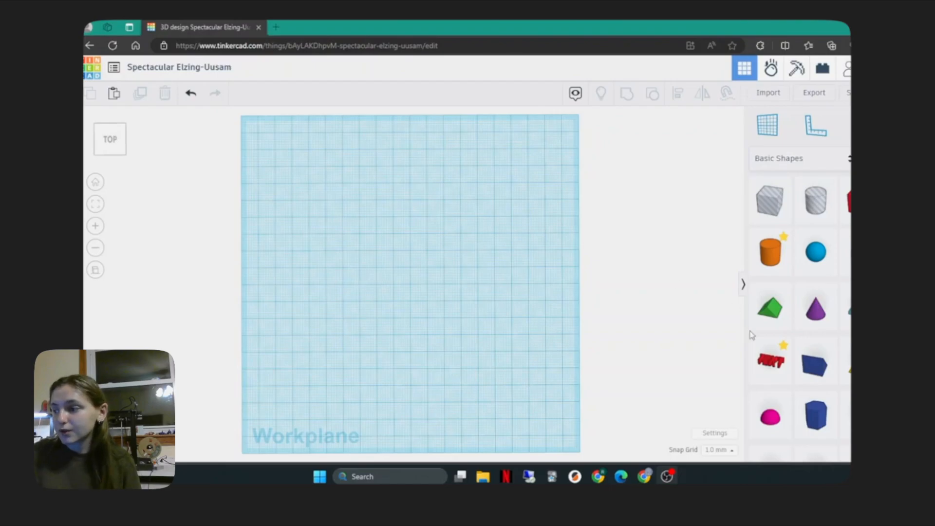
# - Place a solid star near the centre of the workplane and rotate it -22.5° so one point faces straight up
pyautogui.scroll(-3, 814, 361)
pyautogui.moveTo(815, 388); pyautogui.dragTo(412, 292)
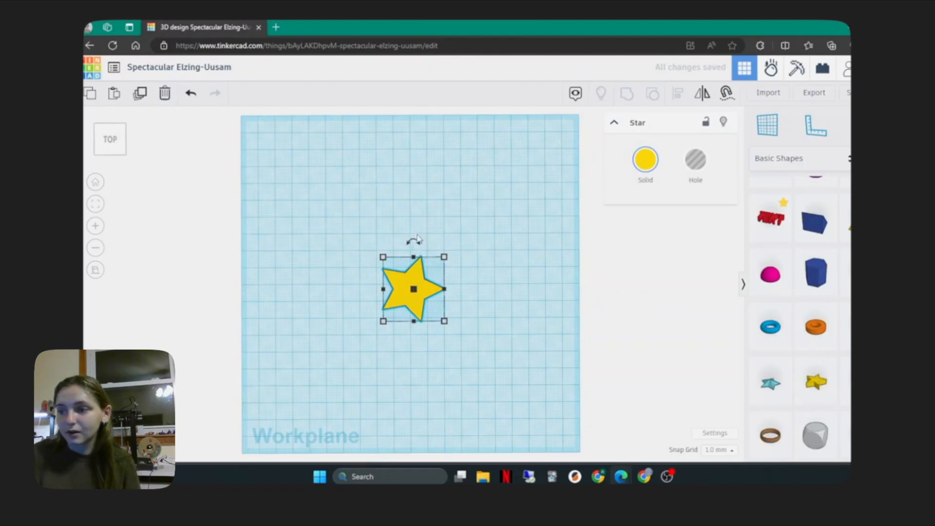
pyautogui.moveTo(415, 241); pyautogui.dragTo(402, 241)
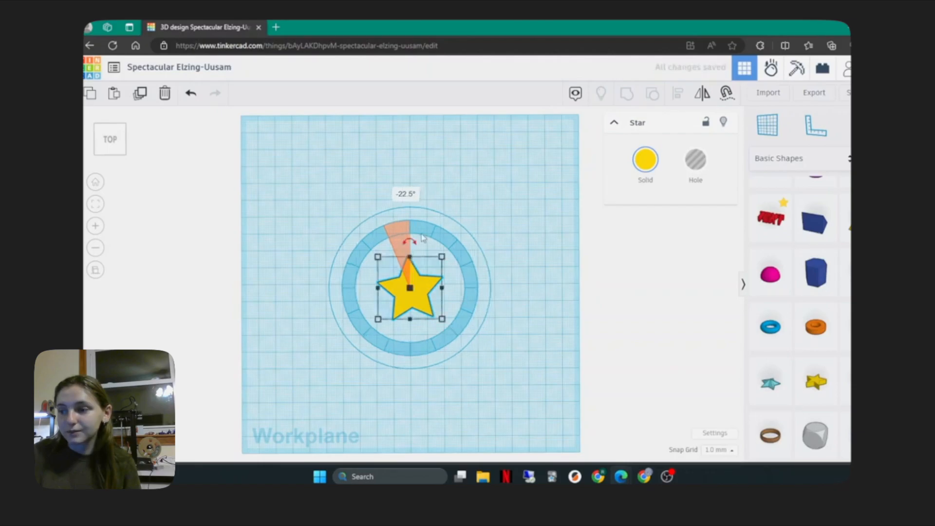
pyautogui.click(502, 228)
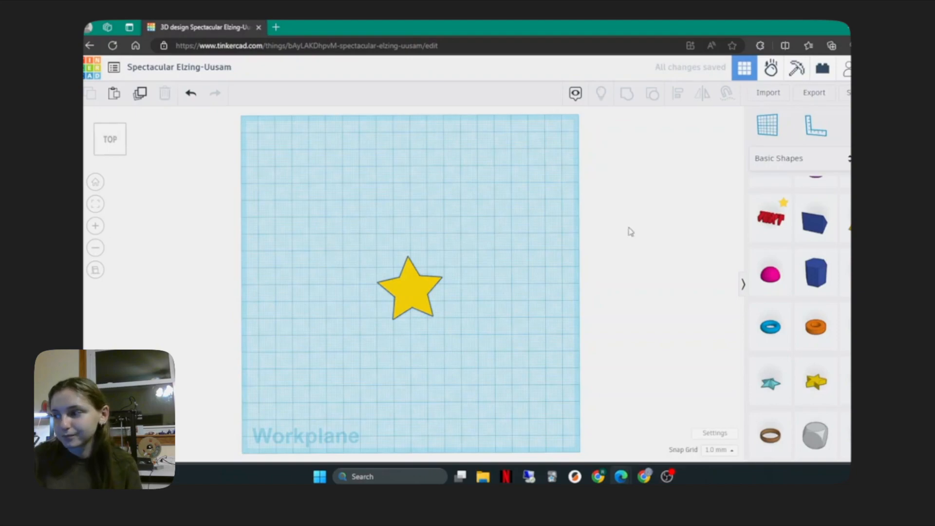
# - Add a solid box beside the star and stretch it into a horizontal bar about 92 by 11 mm across the star
pyautogui.scroll(3, 815, 271)
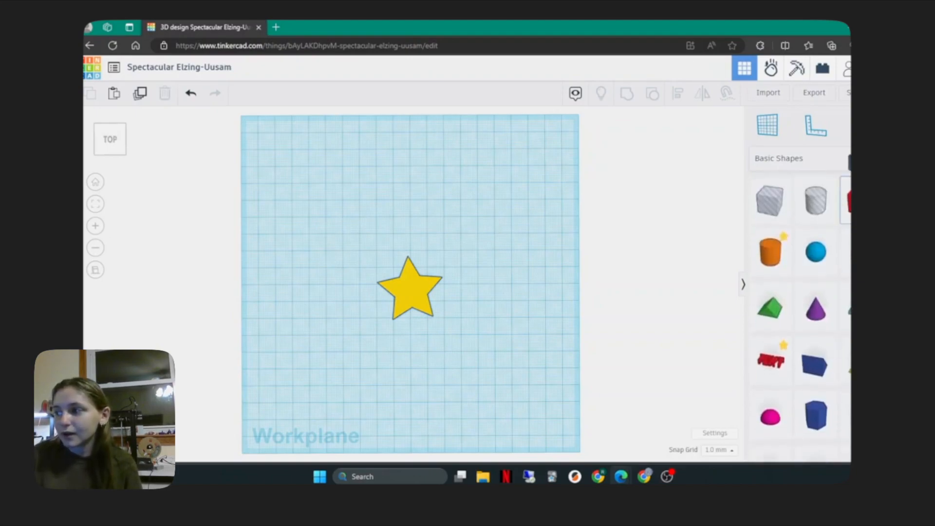
pyautogui.moveTo(848, 199); pyautogui.dragTo(475, 299)
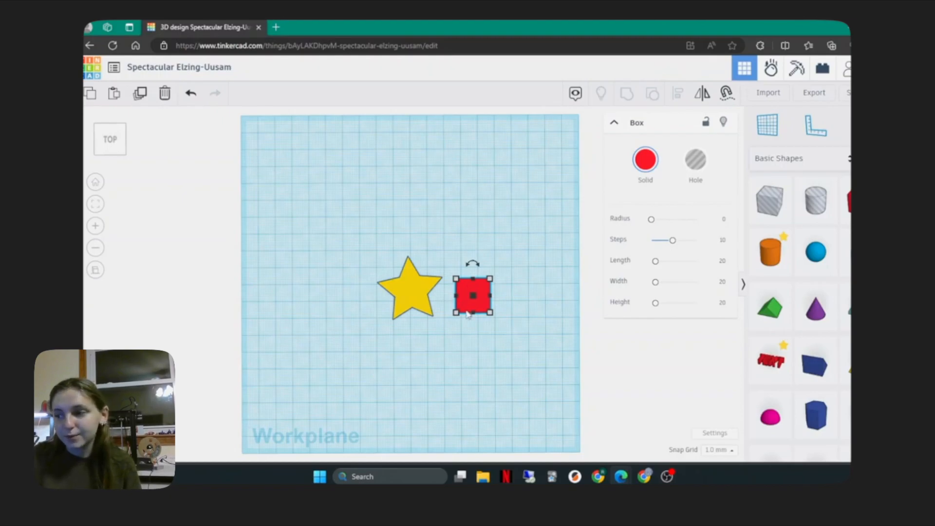
pyautogui.moveTo(457, 312)
pyautogui.mouseDown()
pyautogui.moveTo(444, 313)
pyautogui.moveTo(457, 313)
pyautogui.mouseUp()
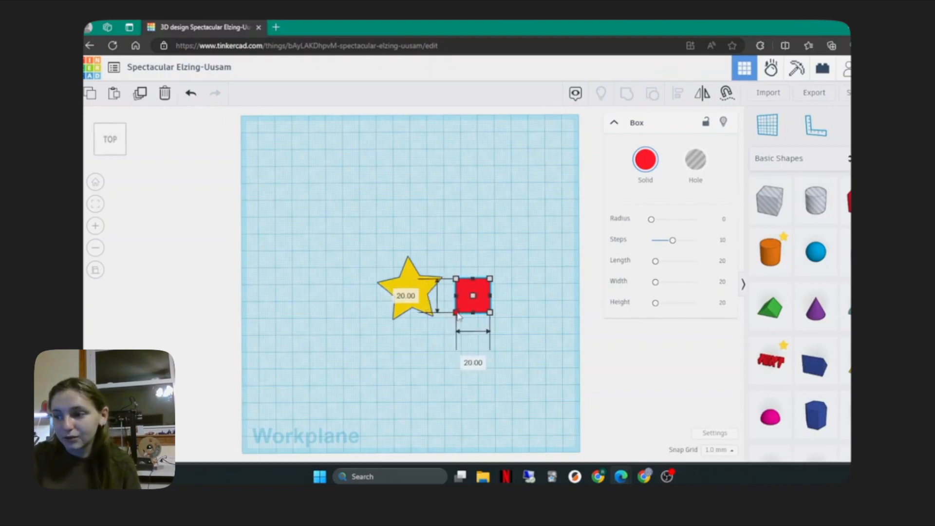
pyautogui.click(464, 344)
pyautogui.click(464, 306)
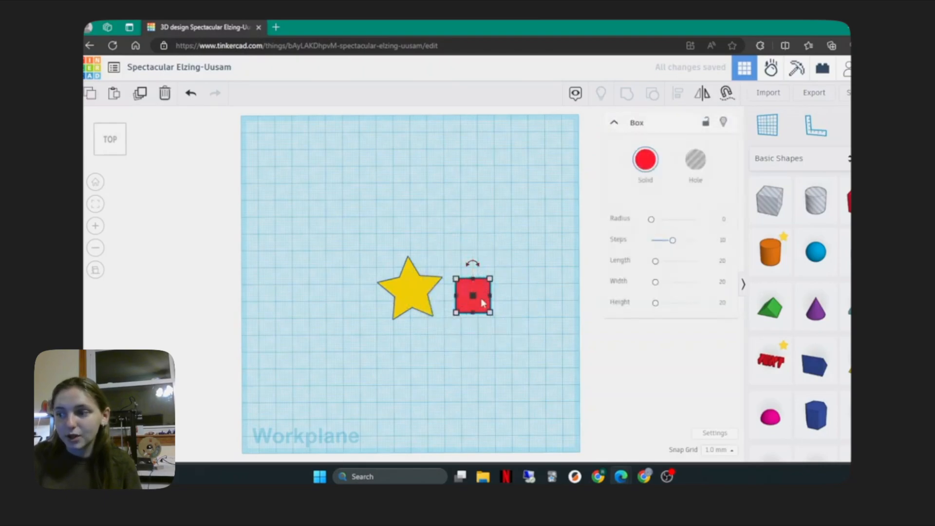
pyautogui.moveTo(457, 298); pyautogui.dragTo(340, 306)
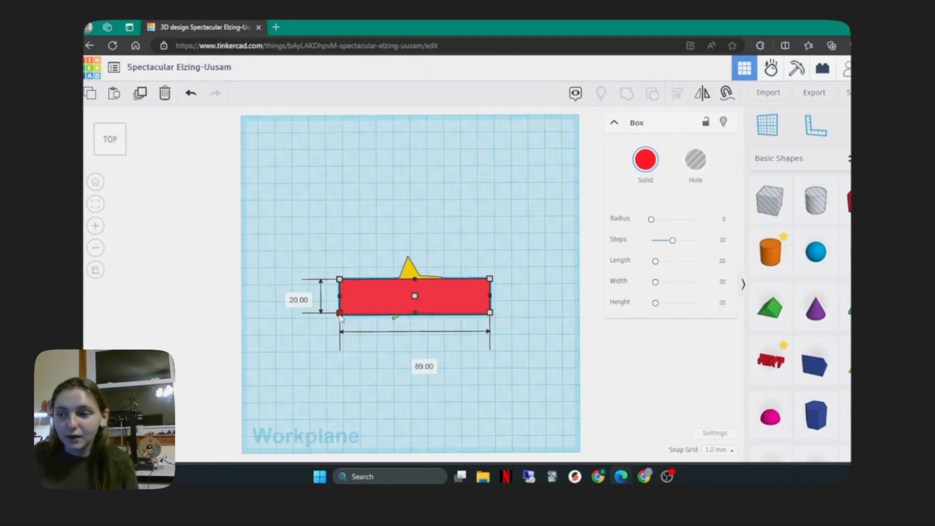
pyautogui.moveTo(339, 314)
pyautogui.mouseDown()
pyautogui.moveTo(307, 357)
pyautogui.moveTo(367, 313)
pyautogui.moveTo(367, 299)
pyautogui.moveTo(333, 295)
pyautogui.moveTo(317, 372)
pyautogui.moveTo(328, 334)
pyautogui.moveTo(280, 321)
pyautogui.moveTo(269, 391)
pyautogui.moveTo(337, 342)
pyautogui.moveTo(336, 300)
pyautogui.mouseUp()
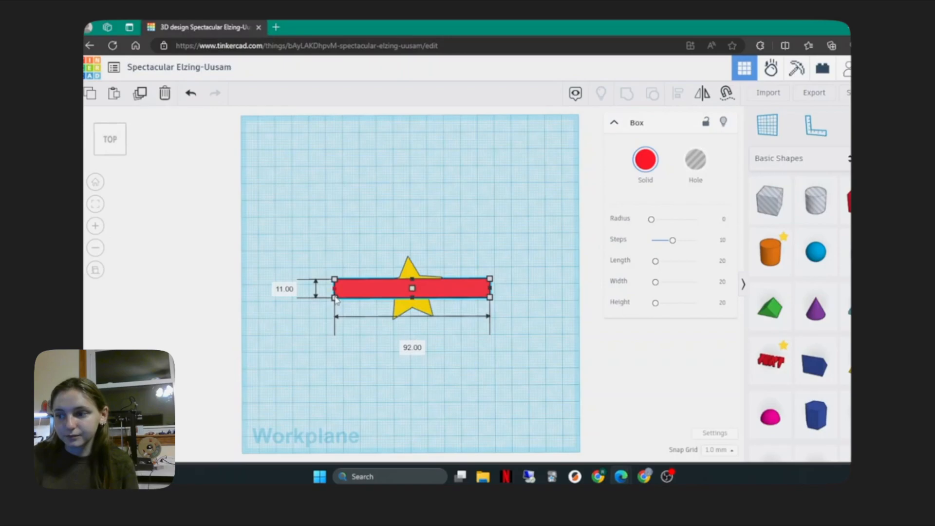
# - Move the red bar slightly so it crosses the middle of the star
pyautogui.click(378, 285)
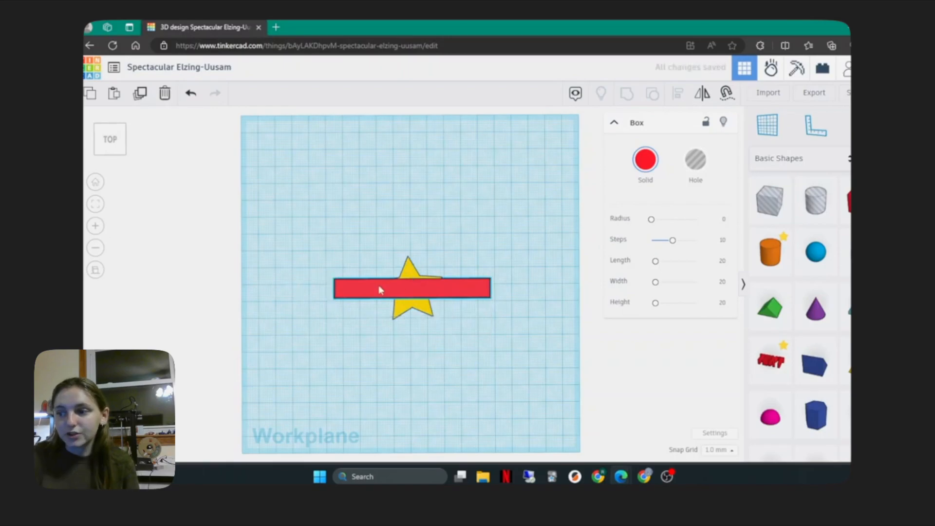
pyautogui.click(379, 285)
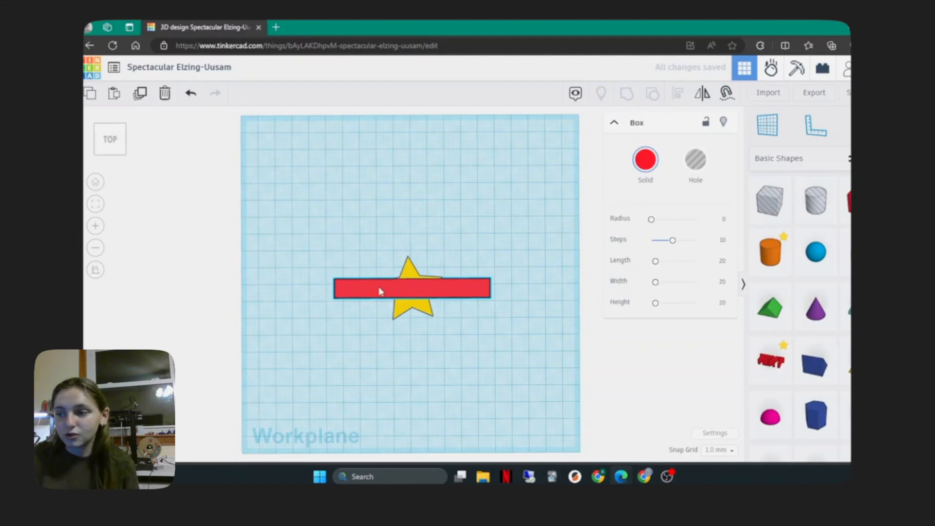
pyautogui.moveTo(378, 287); pyautogui.dragTo(380, 291)
pyautogui.click(372, 329)
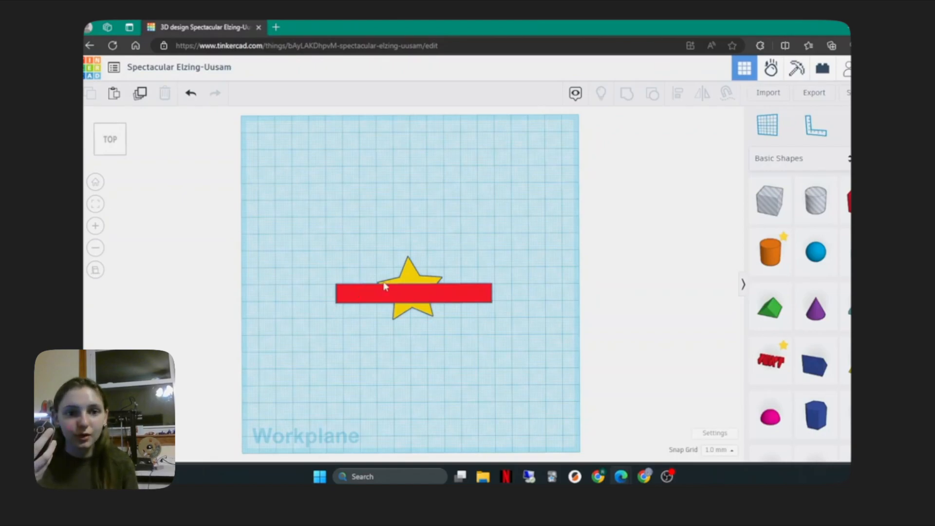
# - Lower the red bar's height to 8 mm so the star stands above it
pyautogui.moveTo(378, 269); pyautogui.dragTo(389, 218, button='right')
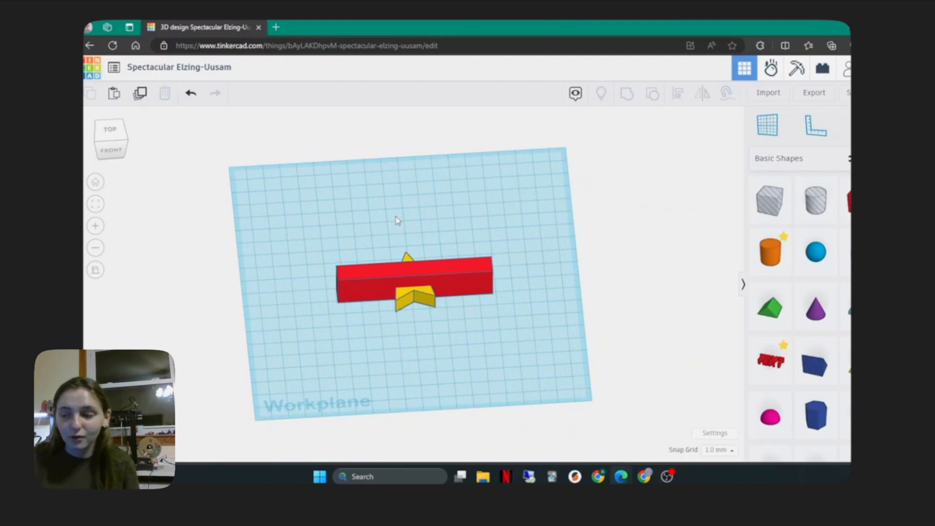
pyautogui.moveTo(500, 315); pyautogui.dragTo(490, 298, button='right')
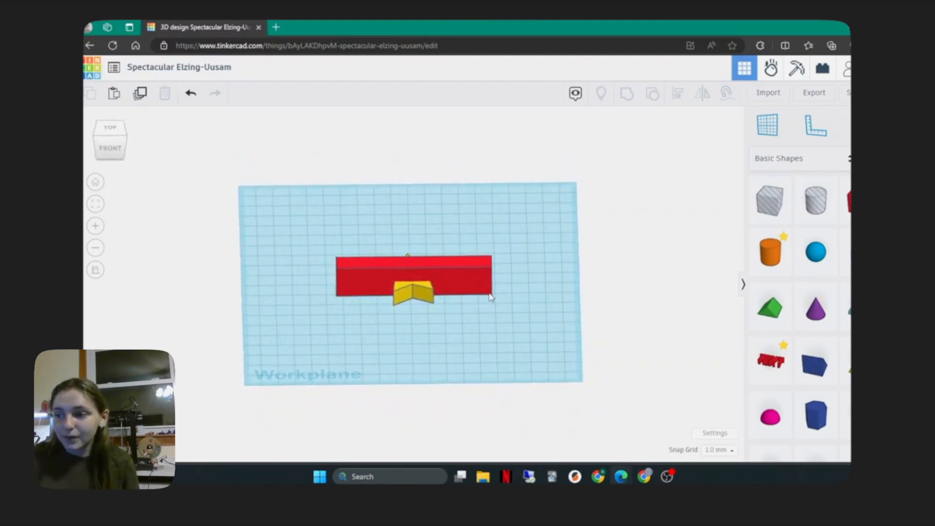
pyautogui.moveTo(513, 269); pyautogui.dragTo(510, 347, button='right')
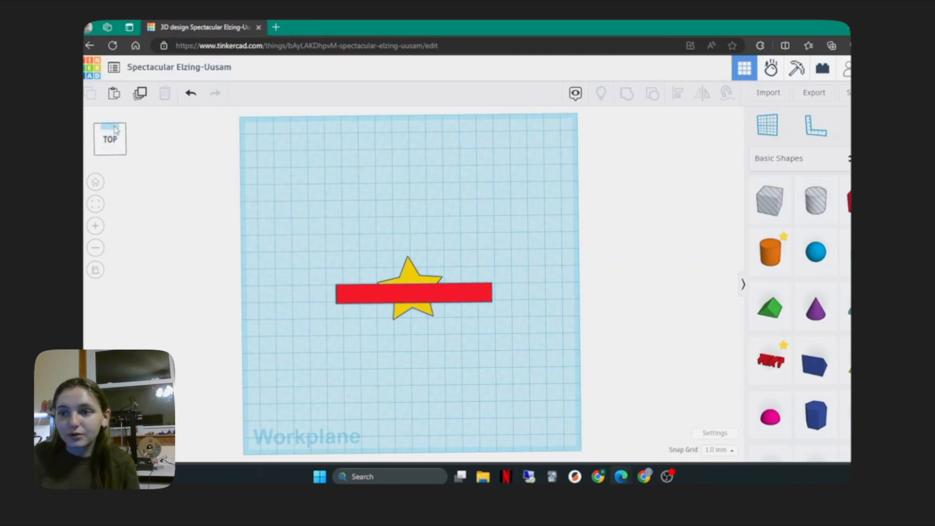
pyautogui.click(111, 153)
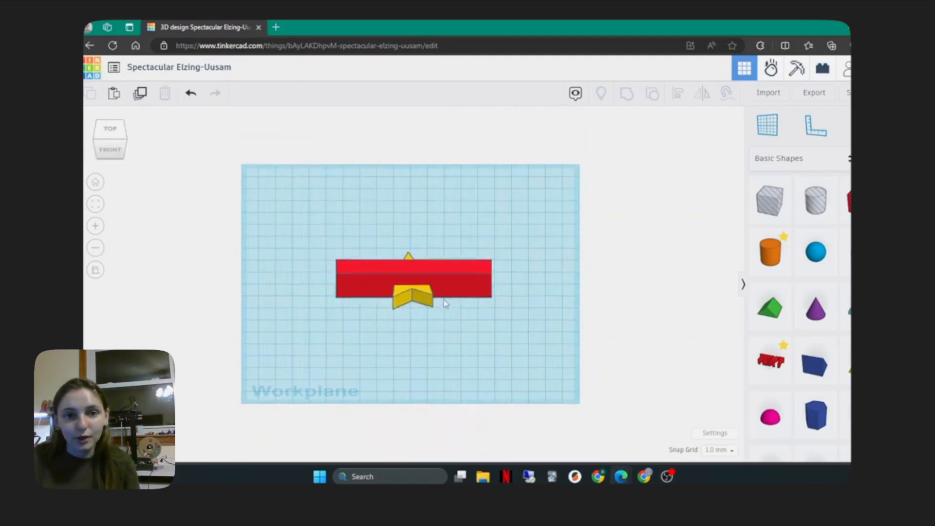
pyautogui.click(450, 288)
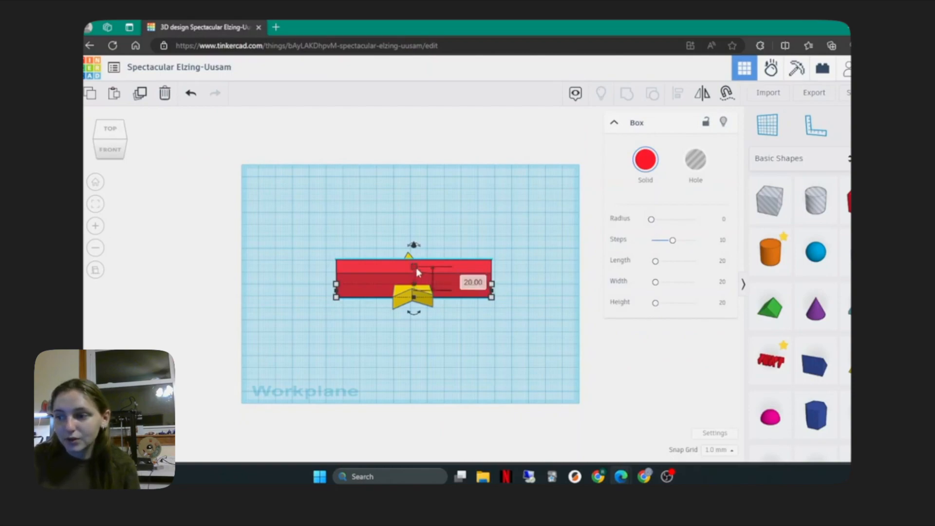
pyautogui.moveTo(414, 267); pyautogui.dragTo(416, 285)
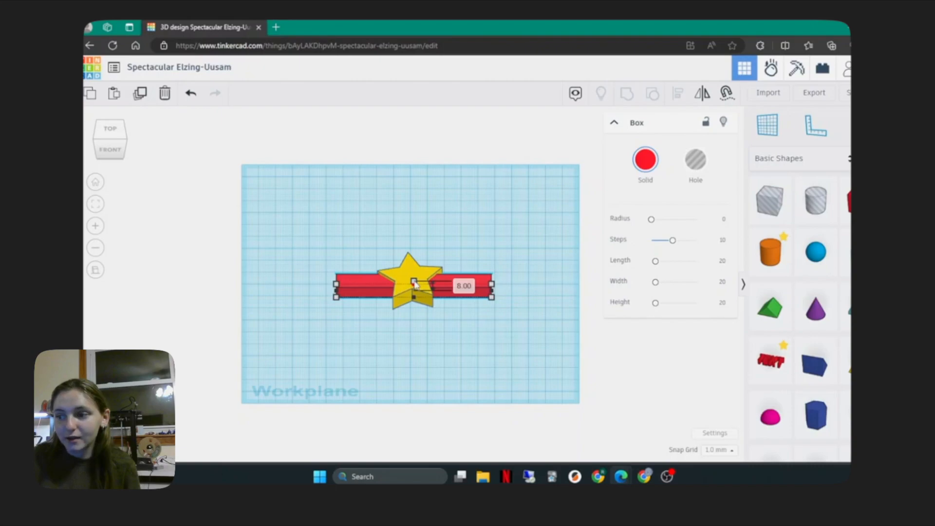
pyautogui.click(487, 253)
pyautogui.moveTo(495, 284); pyautogui.dragTo(500, 335, button='right')
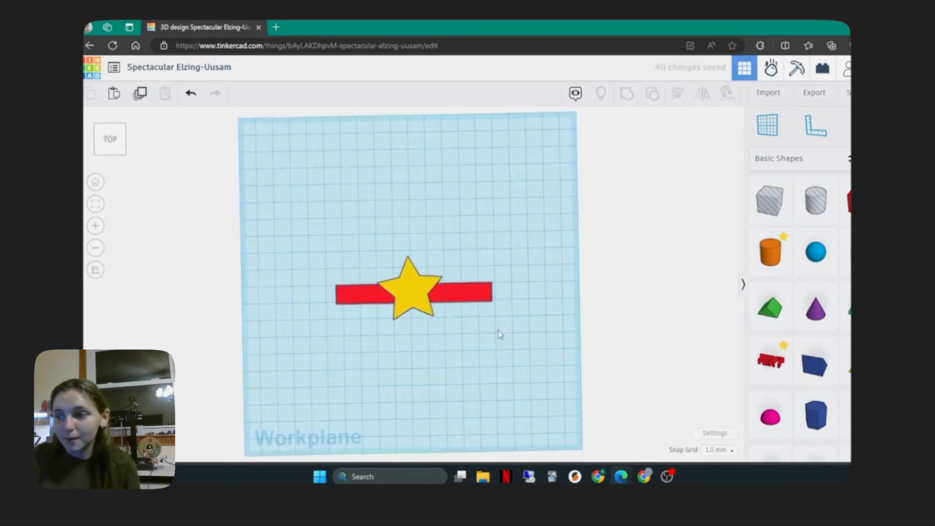
pyautogui.click(483, 296)
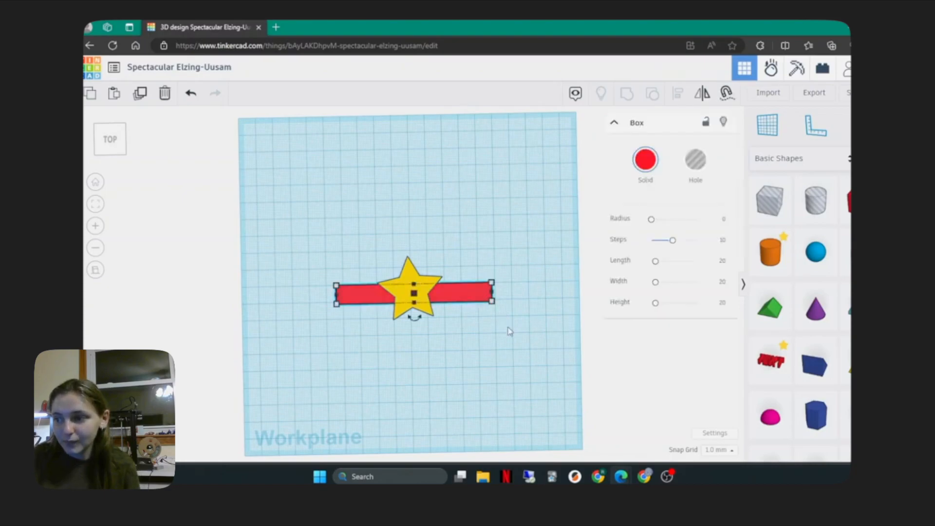
pyautogui.click(505, 339)
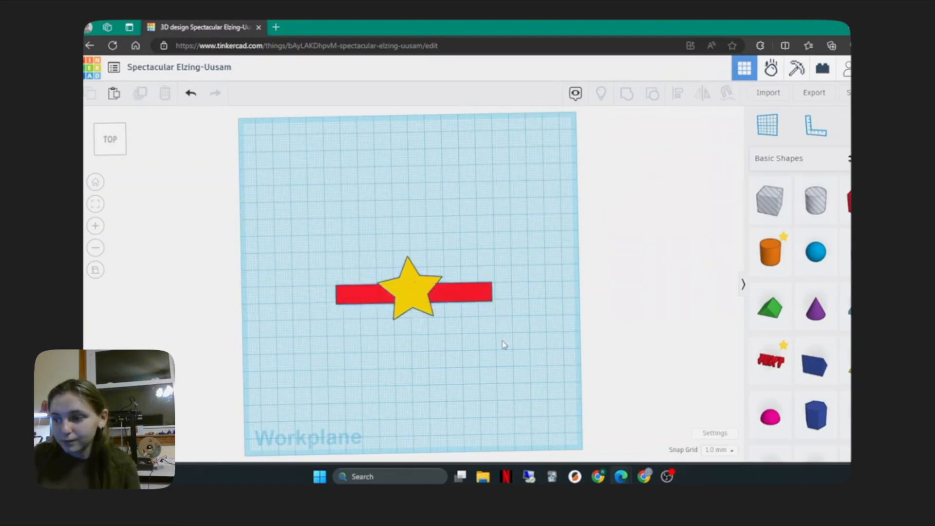
# - Duplicate the star, move the copy to the right end of the bar and rotate it 22.5° so a point faces outward
pyautogui.click(415, 296)
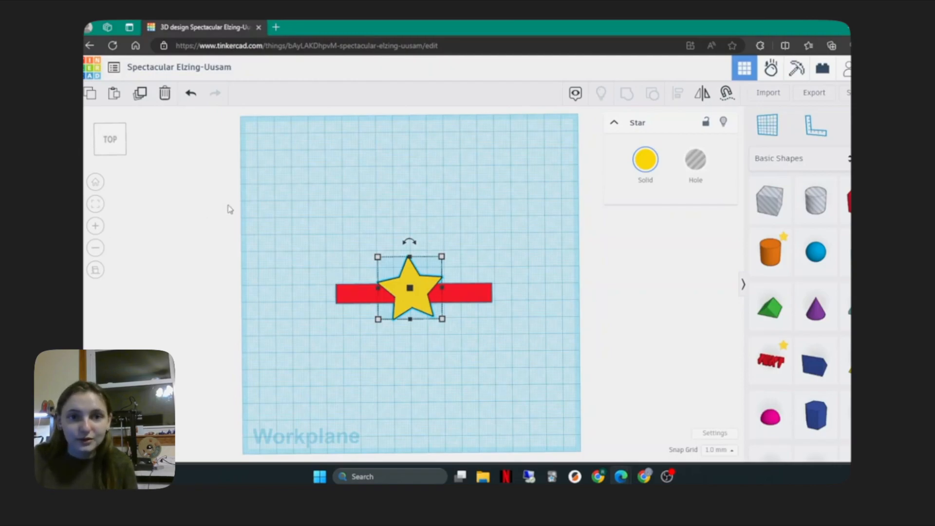
pyautogui.click(142, 95)
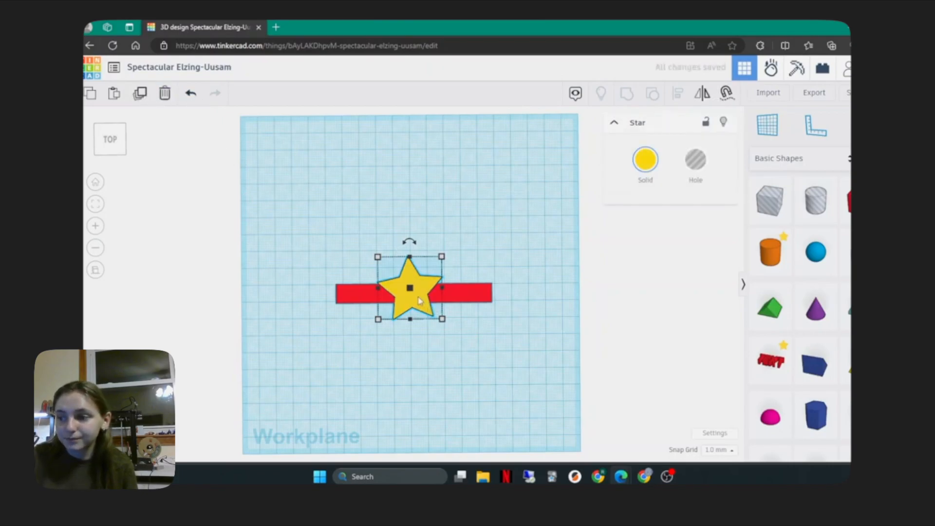
pyautogui.moveTo(419, 300); pyautogui.dragTo(504, 305)
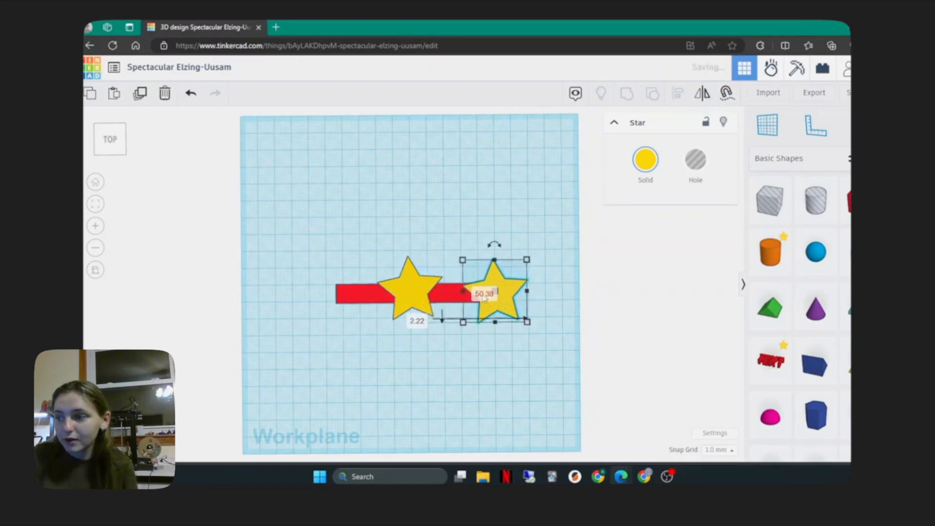
pyautogui.moveTo(495, 243); pyautogui.dragTo(508, 250)
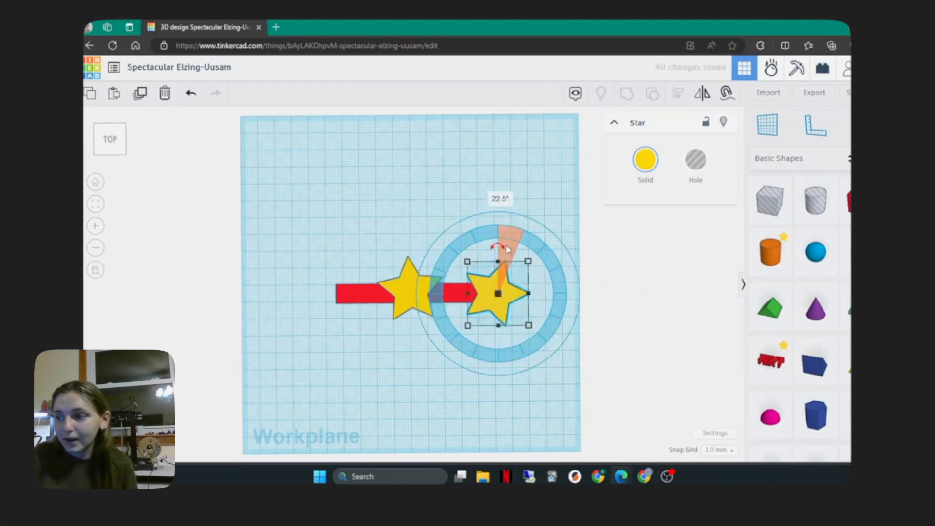
pyautogui.click(475, 212)
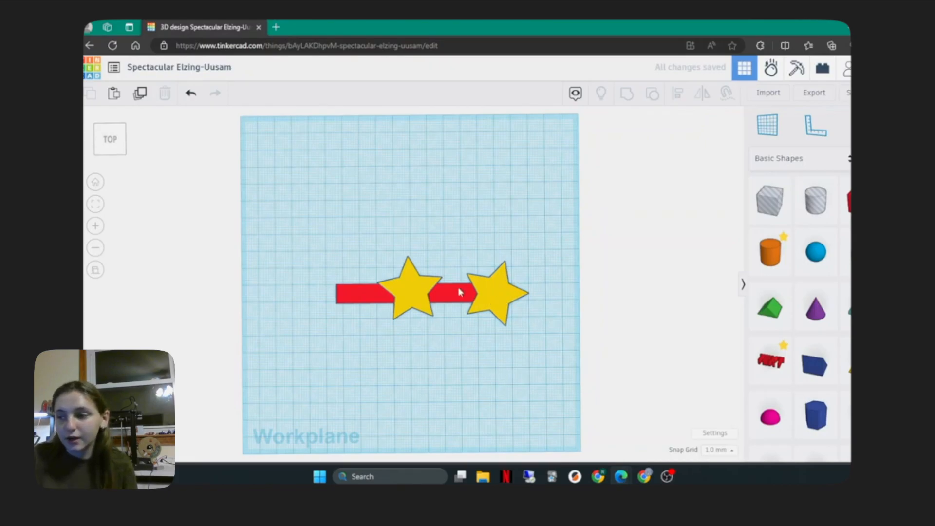
# - Duplicate the centre star, place the copy over the left end of the bar and rotate it counterclockwise so a point faces outward
pyautogui.click(416, 290)
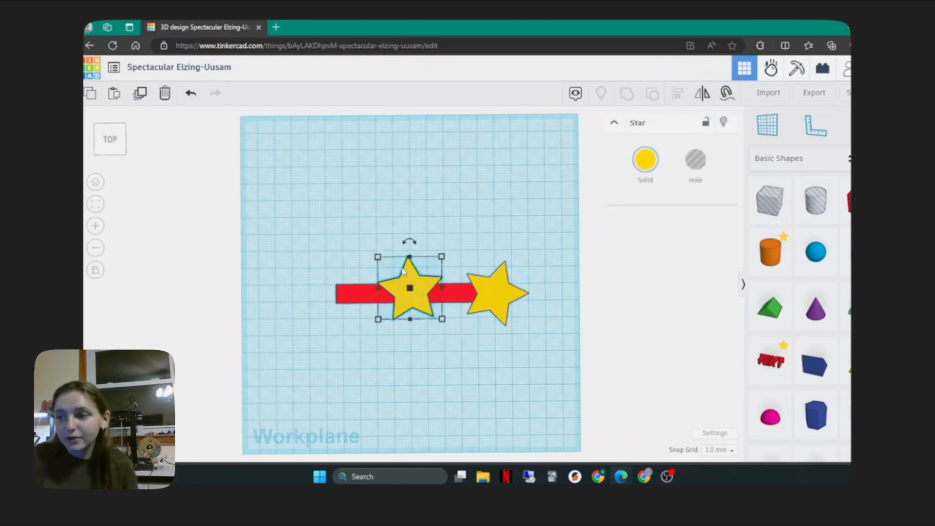
pyautogui.click(141, 95)
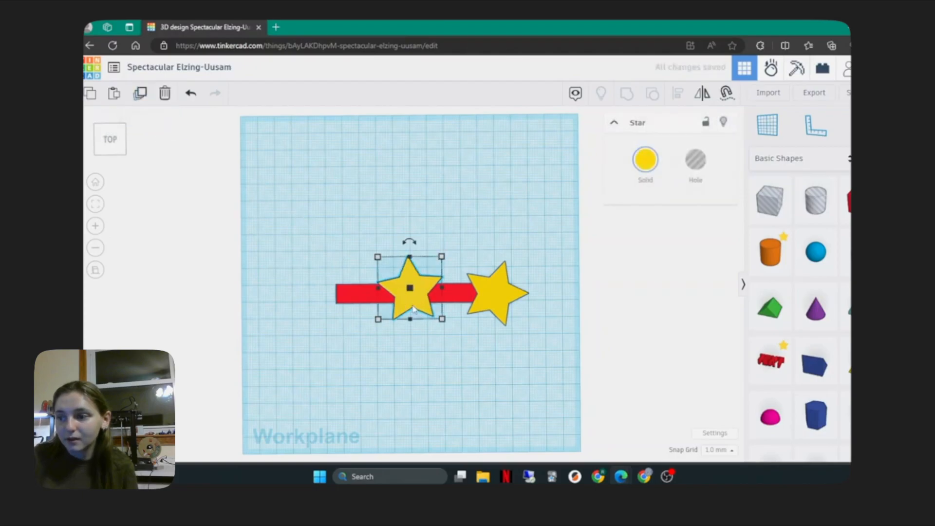
pyautogui.moveTo(410, 302); pyautogui.dragTo(342, 303)
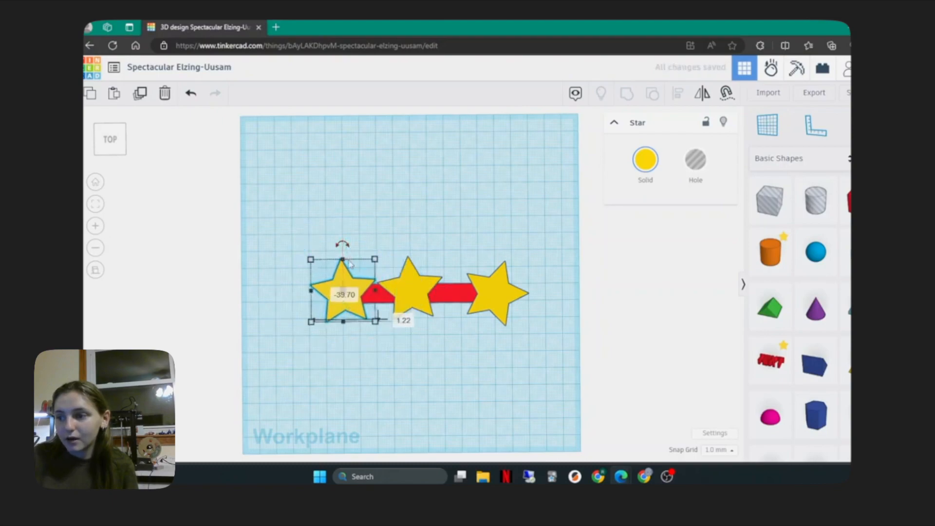
pyautogui.moveTo(343, 245); pyautogui.dragTo(331, 243)
pyautogui.click(474, 237)
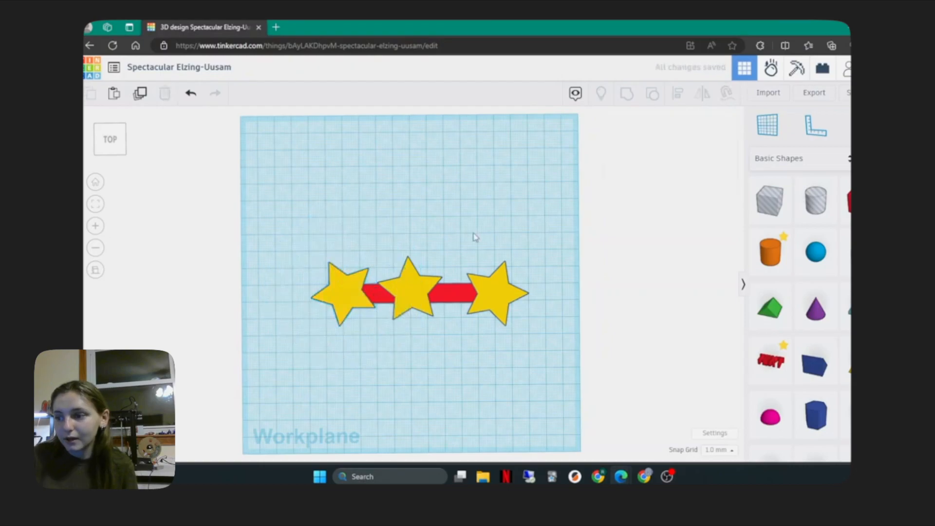
pyautogui.moveTo(341, 296); pyautogui.dragTo(326, 298)
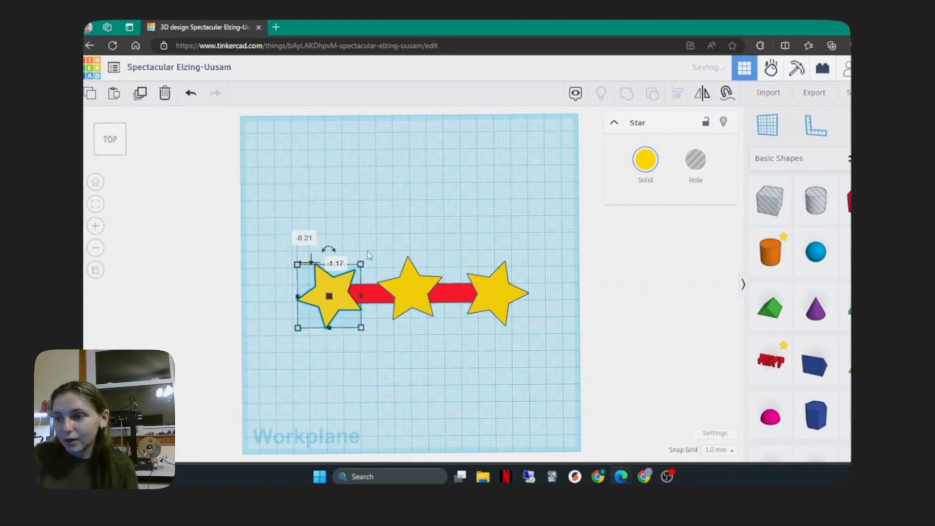
pyautogui.click(400, 240)
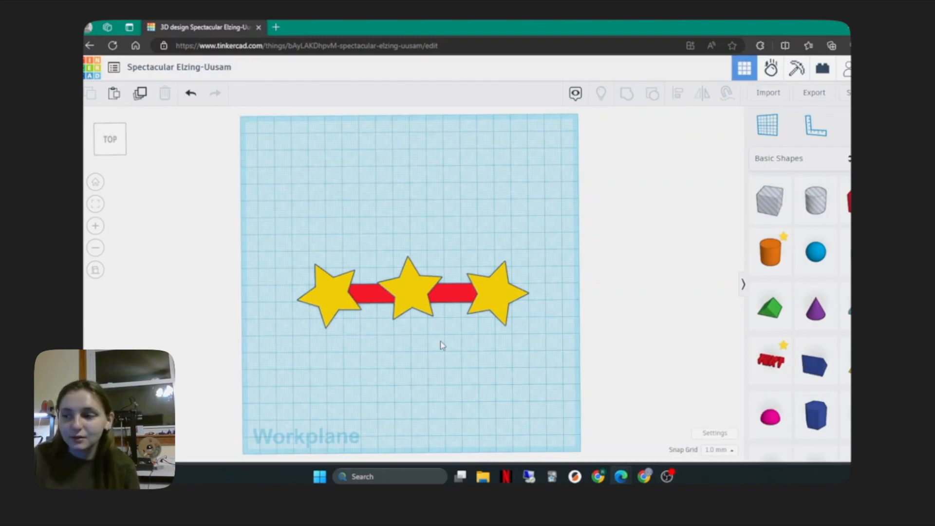
# - Shrink the star at the left end of the bar and adjust its position over the bar's end
pyautogui.click(340, 298)
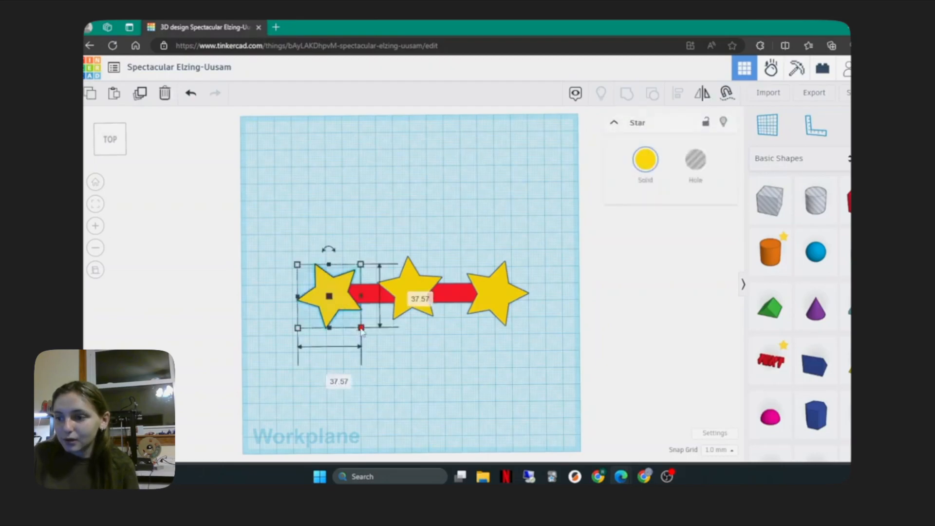
pyautogui.moveTo(360, 329); pyautogui.dragTo(336, 304)
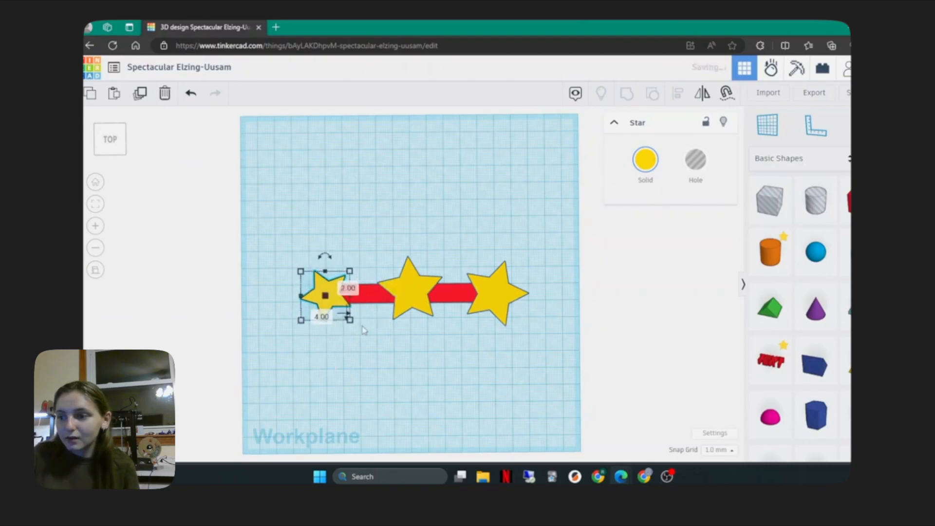
pyautogui.click(393, 323)
# - Shrink the star at the right end of the bar to about 29 × 30 mm and move it 4 mm toward the front
pyautogui.click(503, 310)
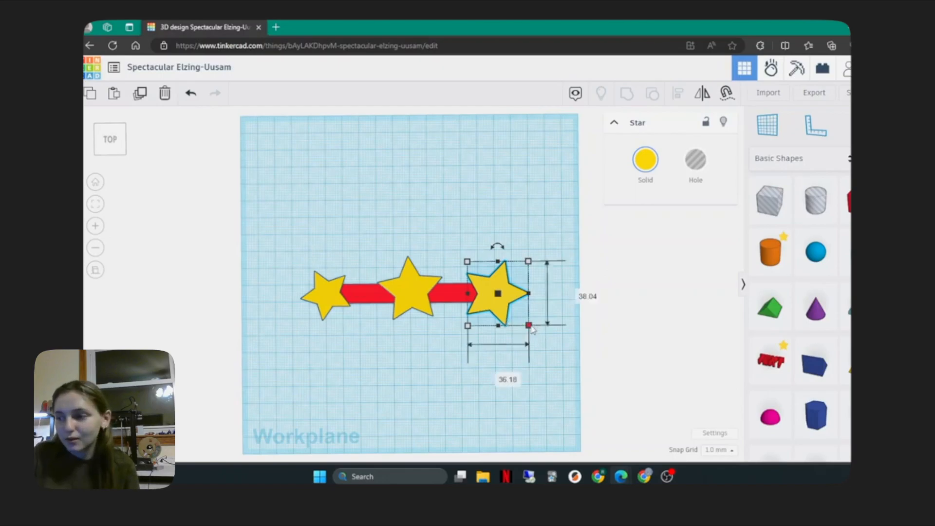
pyautogui.moveTo(529, 325); pyautogui.dragTo(515, 314)
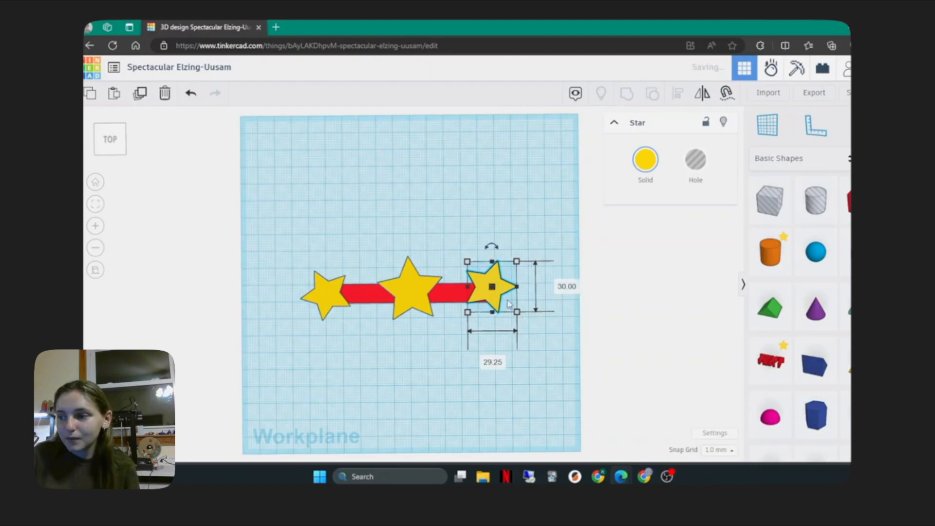
pyautogui.press('Down')
pyautogui.press('Down')
pyautogui.press('Down')
pyautogui.press('Down')
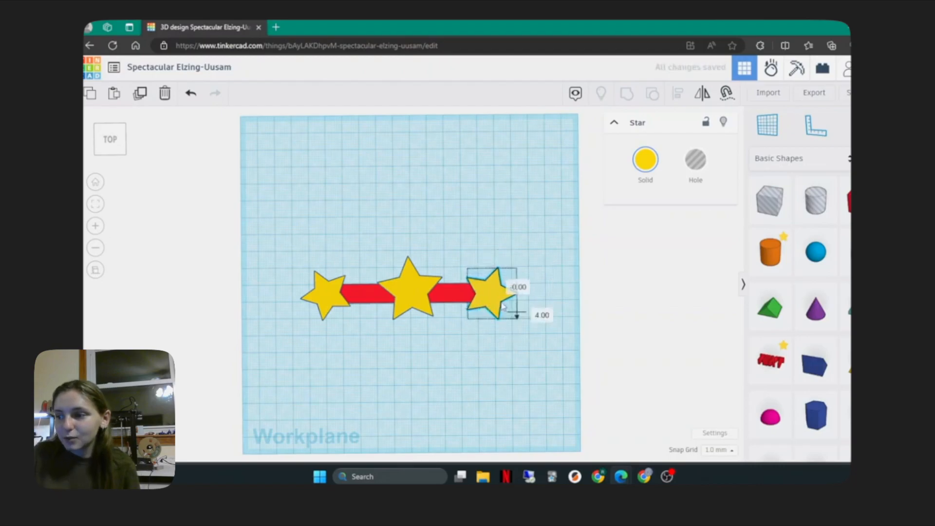
pyautogui.click(555, 297)
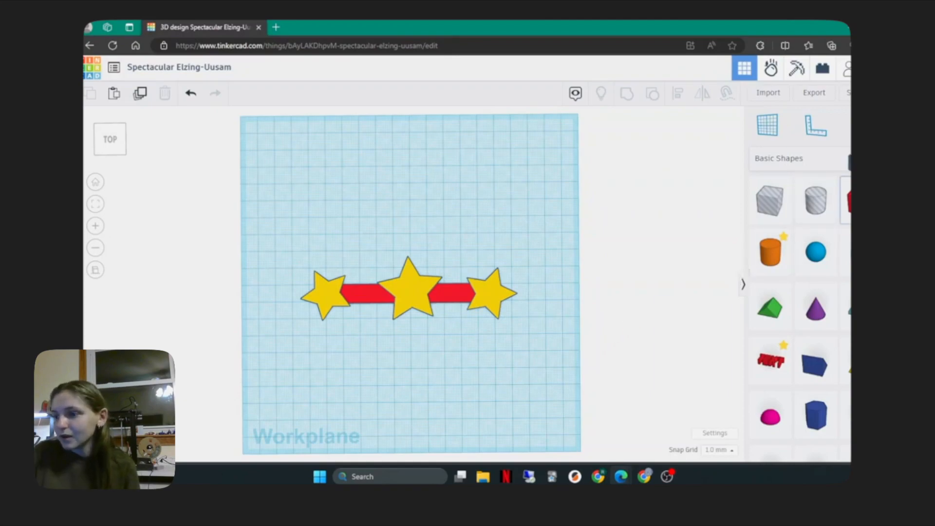
# - Group the red bar with the two end stars, leaving the centre star separate
pyautogui.moveTo(517, 321); pyautogui.dragTo(463, 275)
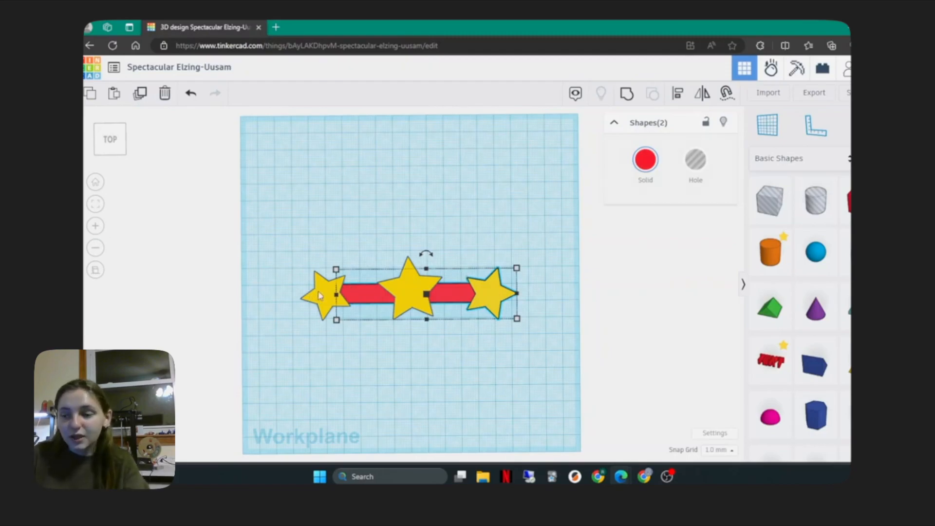
pyautogui.keyDown('shift'); pyautogui.click(321, 295); pyautogui.keyUp('shift')
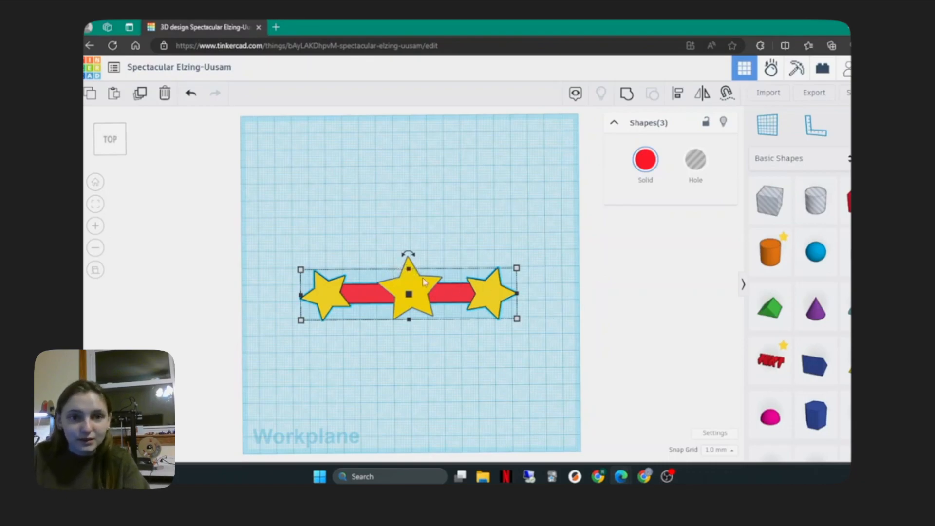
pyautogui.click(628, 98)
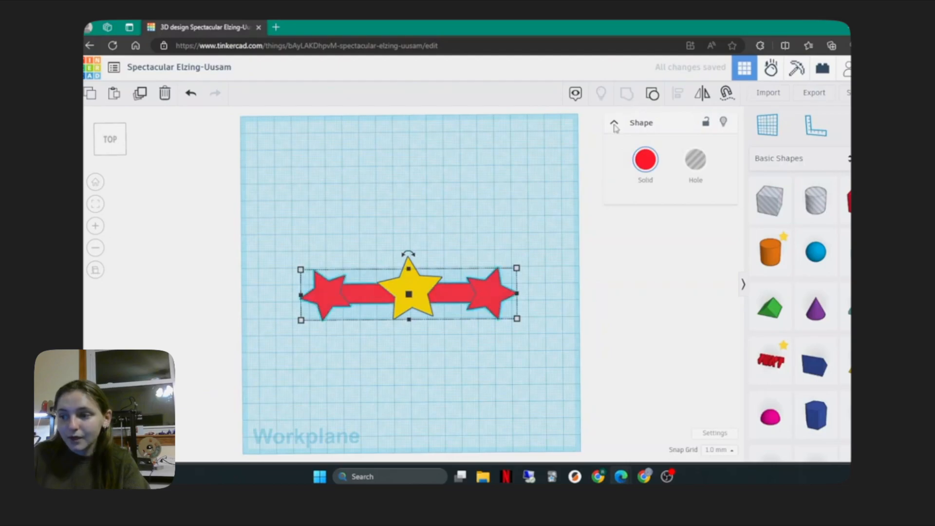
pyautogui.click(502, 198)
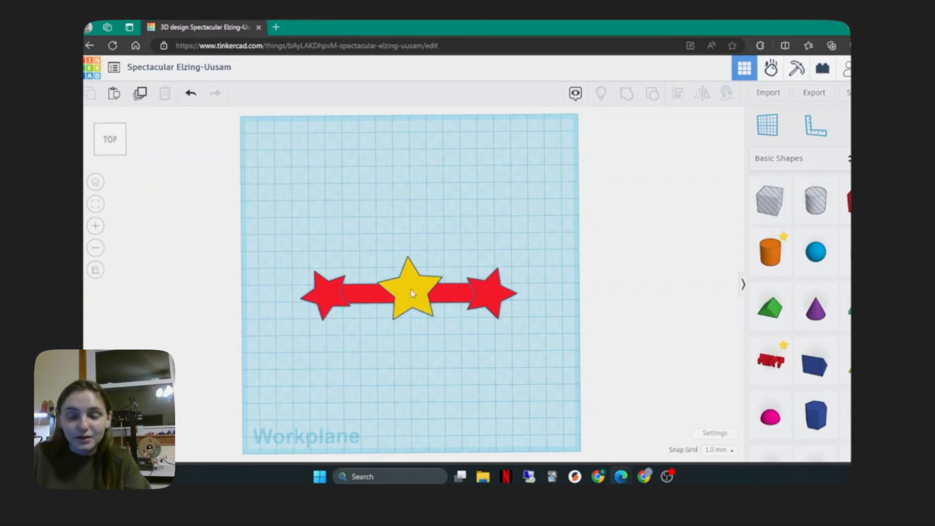
# - Add a long, thin box behind the right half of the piece and lower its height to roughly that of the stars
pyautogui.moveTo(508, 304); pyautogui.dragTo(505, 340, button='right')
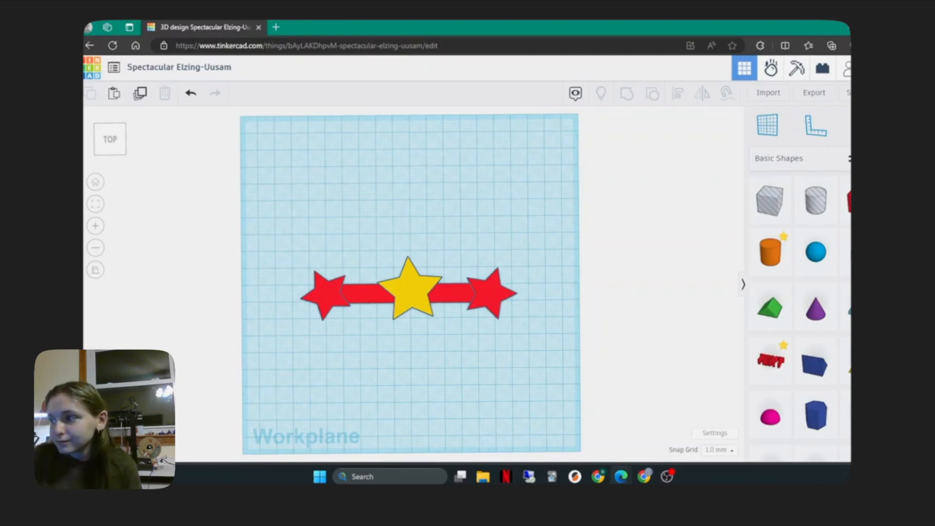
pyautogui.moveTo(847, 201); pyautogui.dragTo(505, 237)
pyautogui.moveTo(540, 271); pyautogui.dragTo(541, 163, button='right')
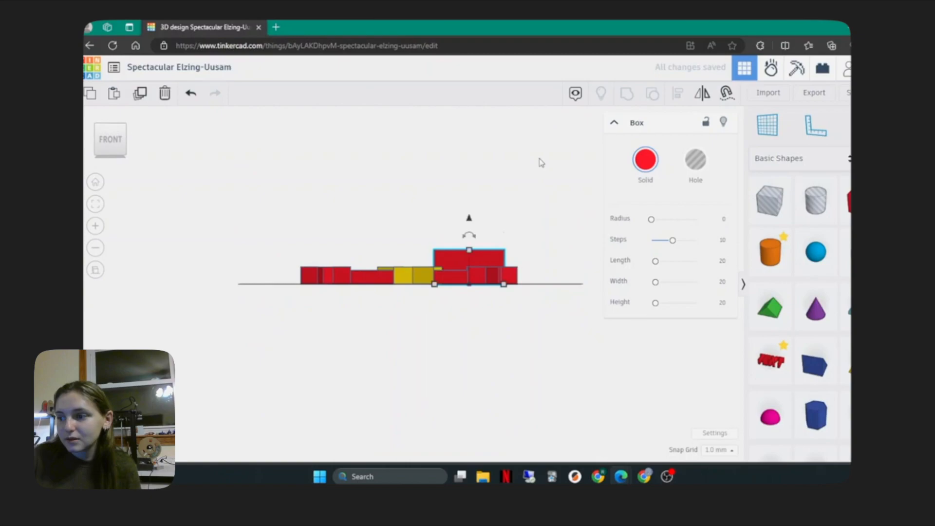
pyautogui.moveTo(470, 252); pyautogui.dragTo(469, 269)
pyautogui.click(530, 241)
pyautogui.moveTo(530, 241); pyautogui.dragTo(524, 247, button='right')
pyautogui.scroll(3, 494, 290)
pyautogui.scroll(3, 491, 276)
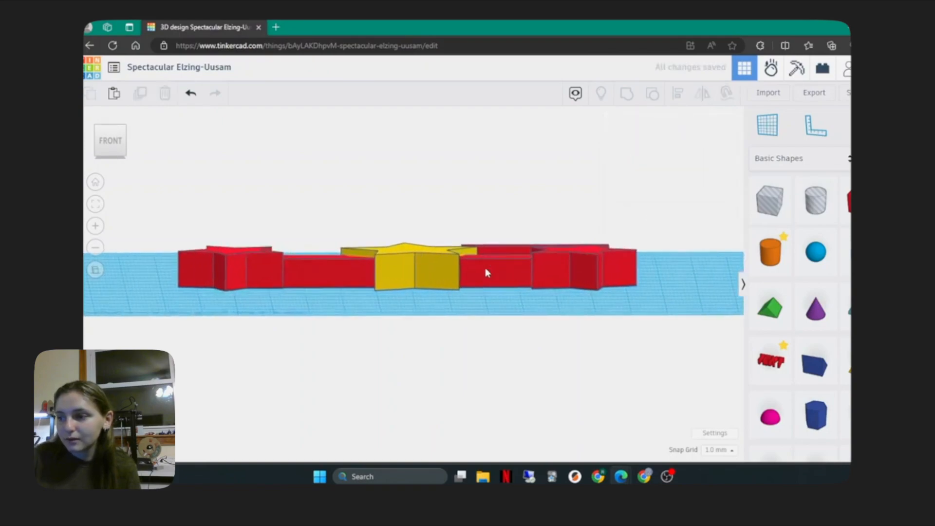
# - Rotate the thin box 45° counterclockwise and move its lower end against the right side of the centre star
pyautogui.moveTo(504, 270); pyautogui.dragTo(501, 405, button='right')
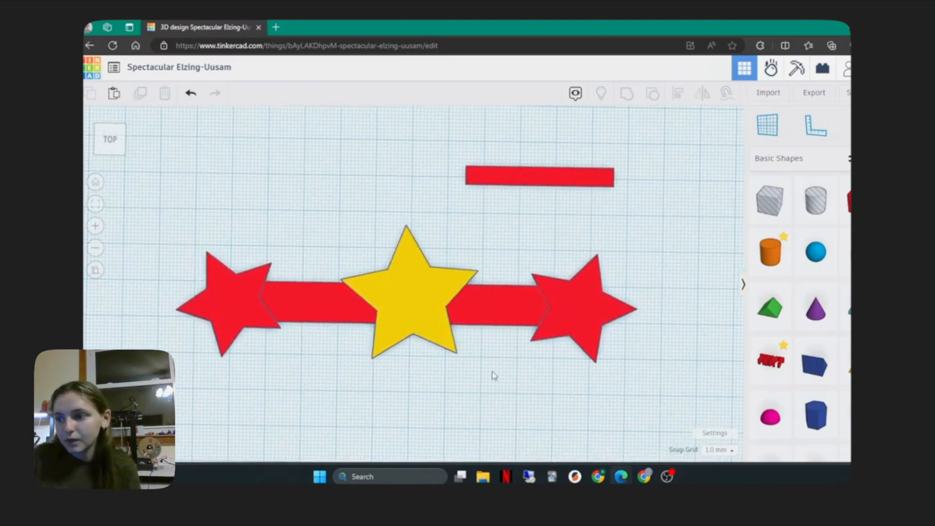
pyautogui.scroll(-5, 494, 286)
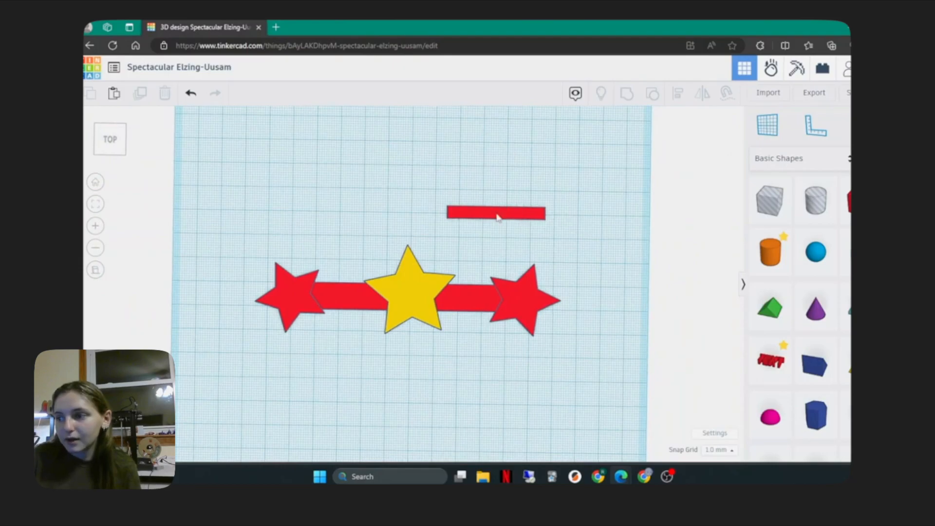
pyautogui.click(498, 214)
pyautogui.moveTo(560, 221); pyautogui.dragTo(558, 174)
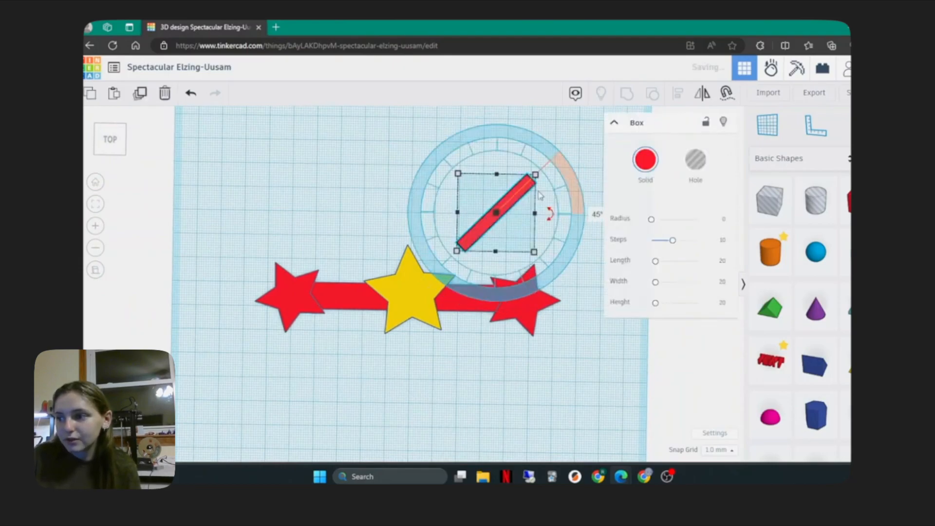
pyautogui.moveTo(506, 204); pyautogui.dragTo(470, 262)
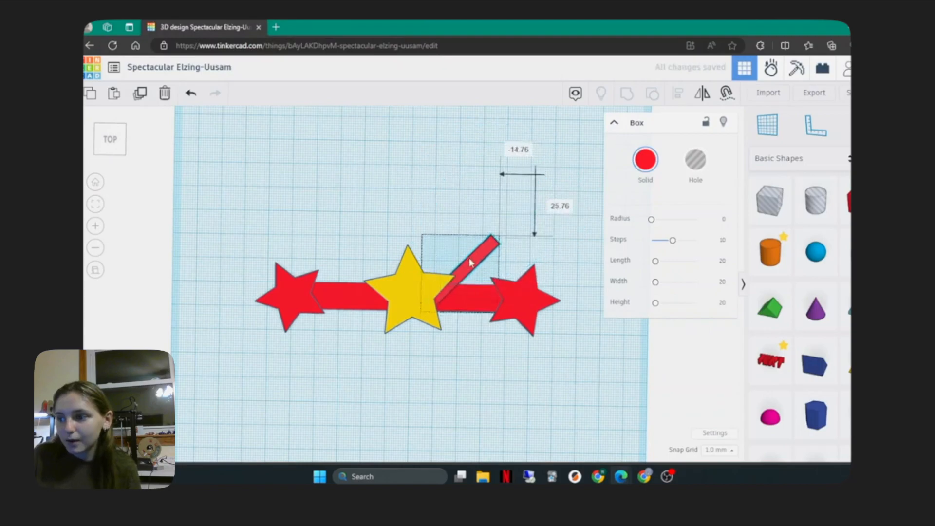
pyautogui.click(467, 271)
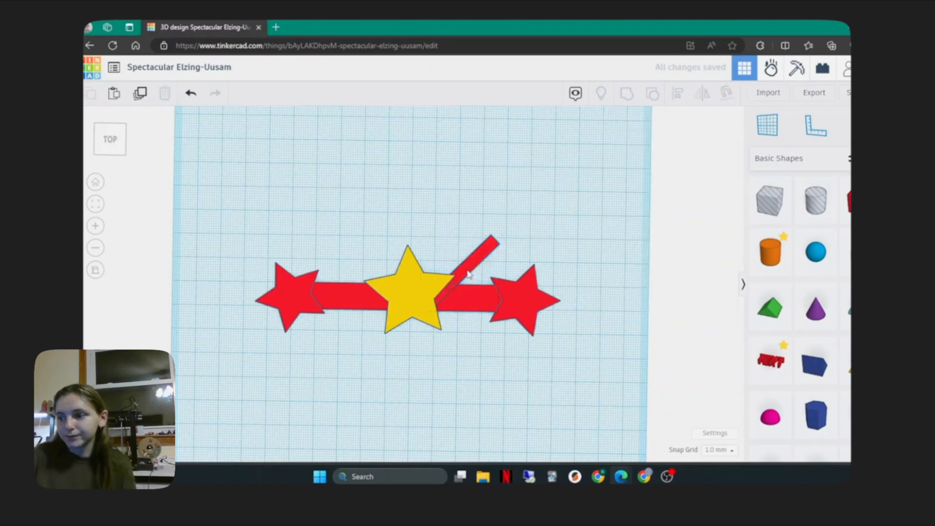
# - Rotate the slanted box clockwise to a shallower angle and nudge it slightly outward from the centre star
pyautogui.click(467, 272)
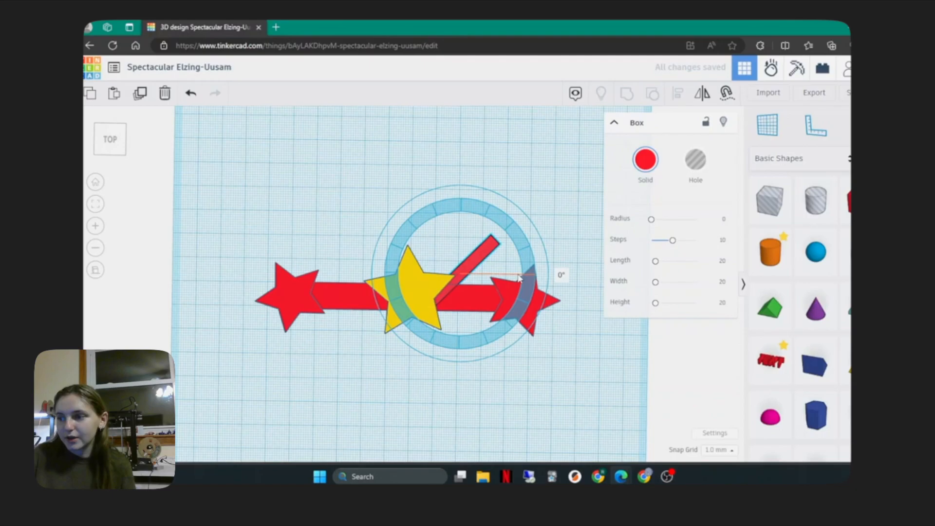
pyautogui.moveTo(519, 278); pyautogui.dragTo(549, 209)
pyautogui.click(549, 210)
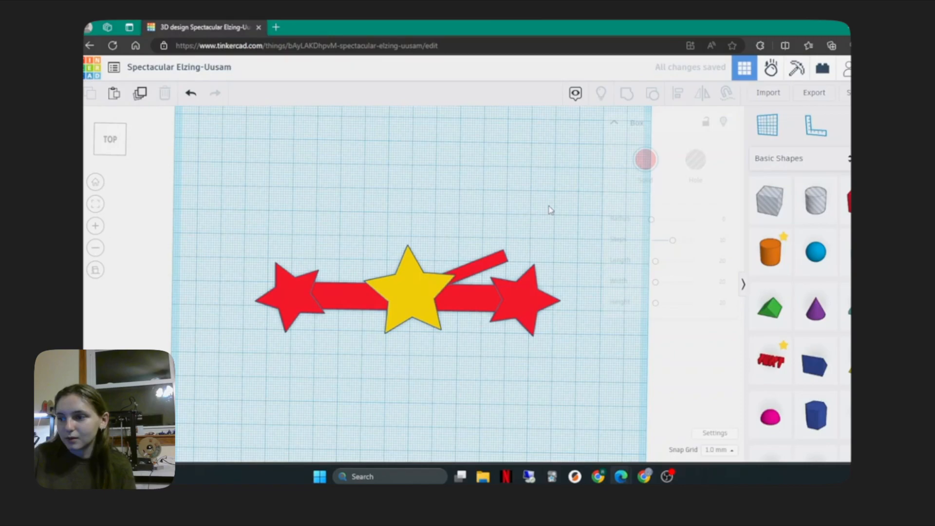
pyautogui.moveTo(480, 268); pyautogui.dragTo(488, 276)
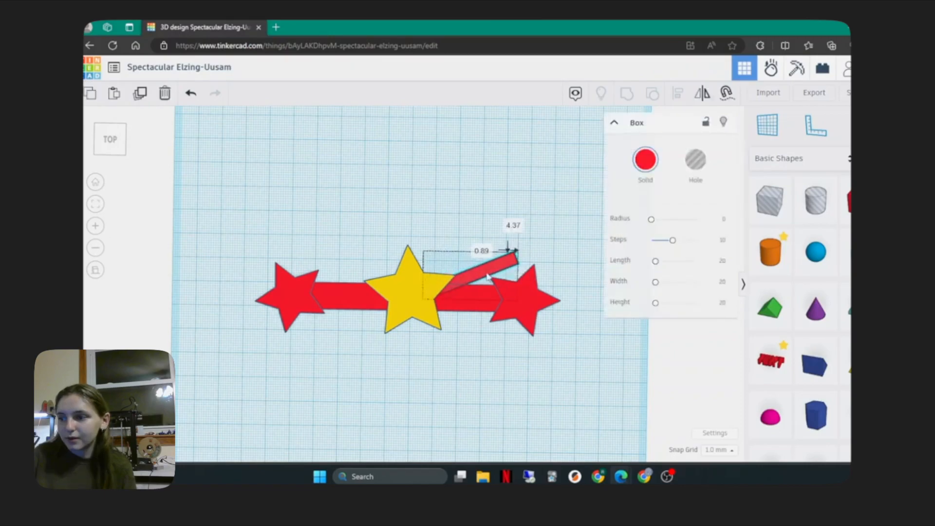
pyautogui.click(542, 289)
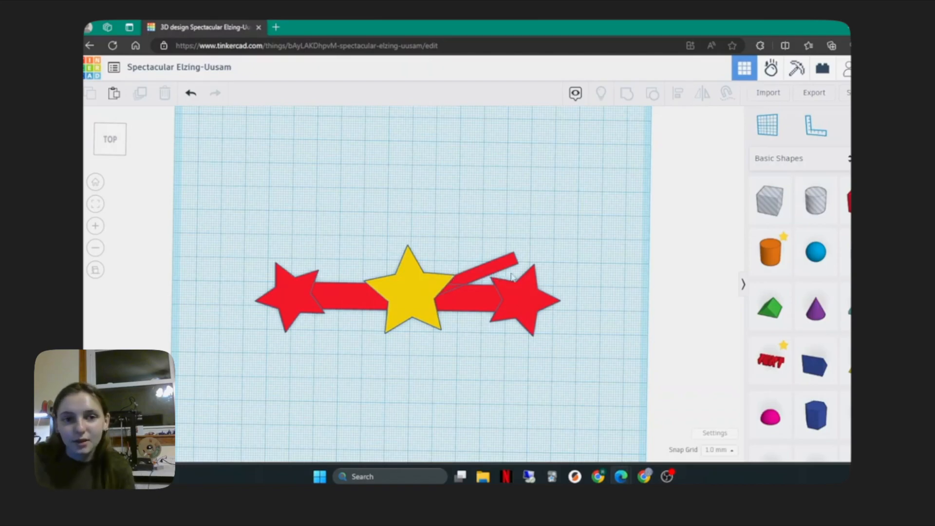
# - Make a mirrored copy of the slanted box and place it below the original so both fan out from the centre star
pyautogui.click(474, 276)
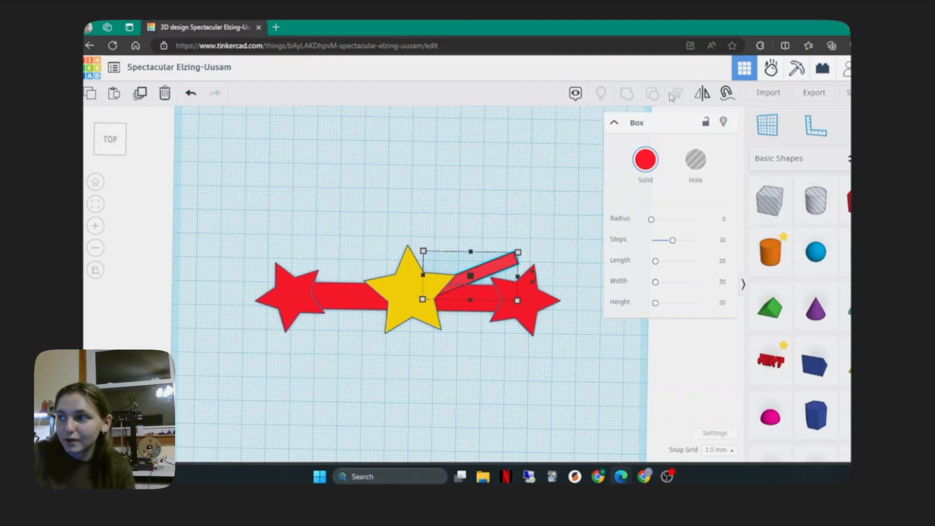
pyautogui.click(699, 97)
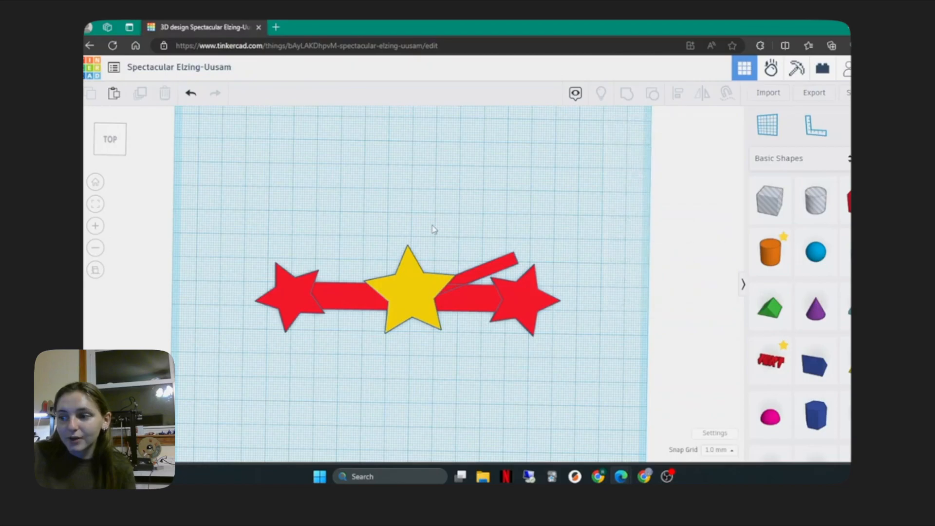
pyautogui.click(481, 271)
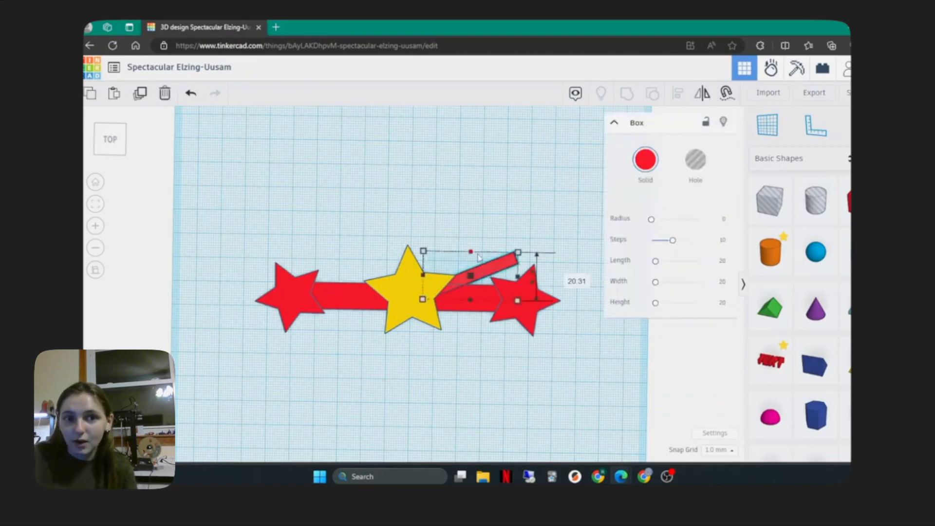
pyautogui.click(140, 93)
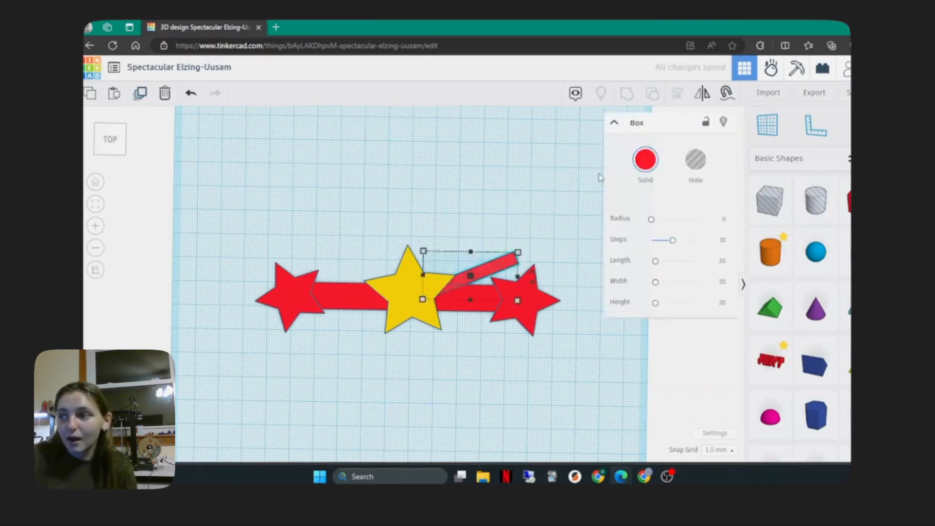
pyautogui.click(704, 93)
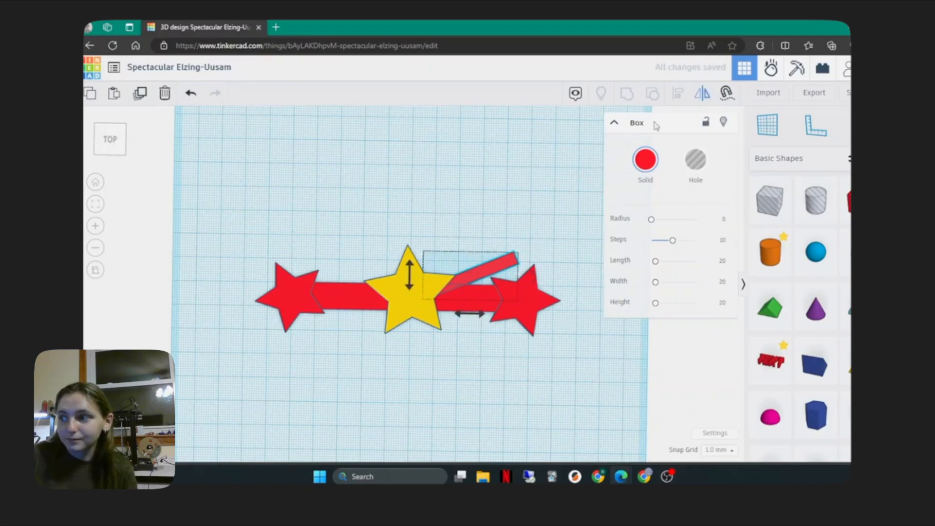
pyautogui.click(701, 95)
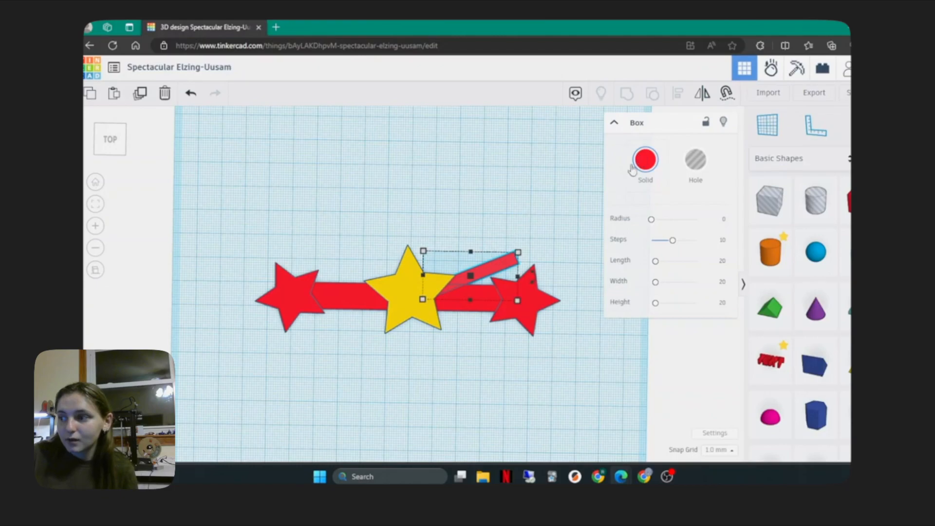
pyautogui.click(702, 94)
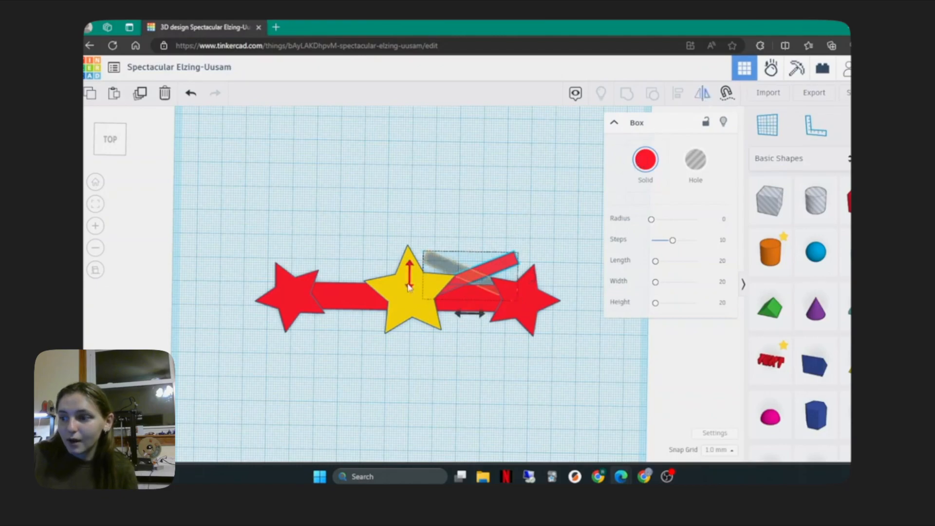
pyautogui.click(409, 275)
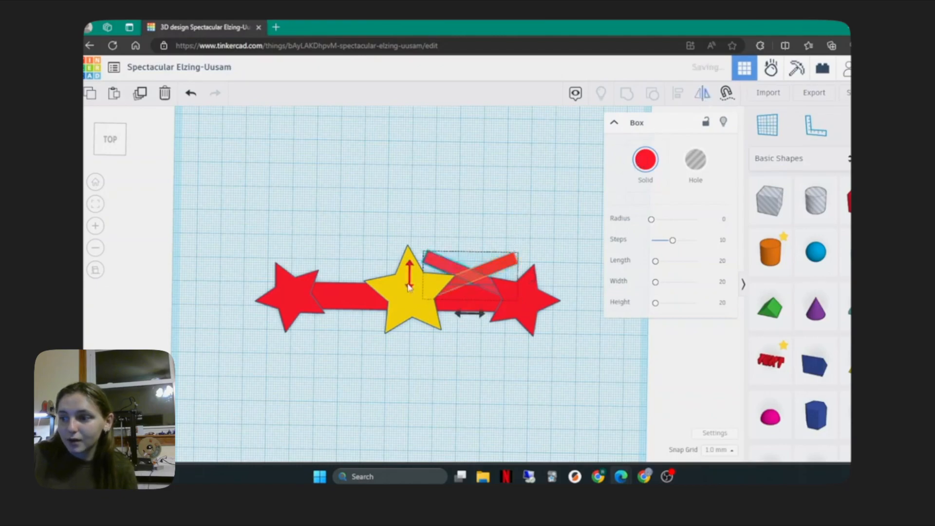
pyautogui.moveTo(452, 271); pyautogui.dragTo(455, 315)
pyautogui.click(476, 229)
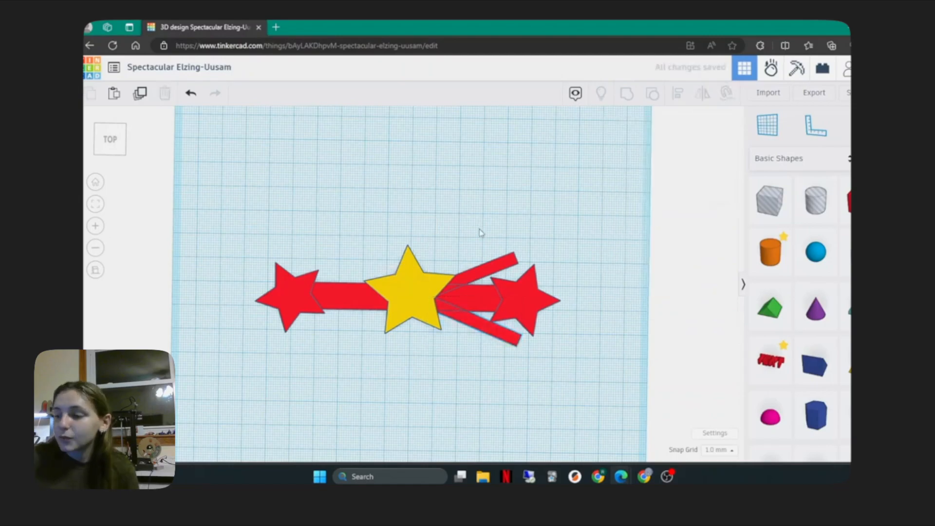
# - Group the two slanted boxes on the right side of the centre star
pyautogui.click(485, 274)
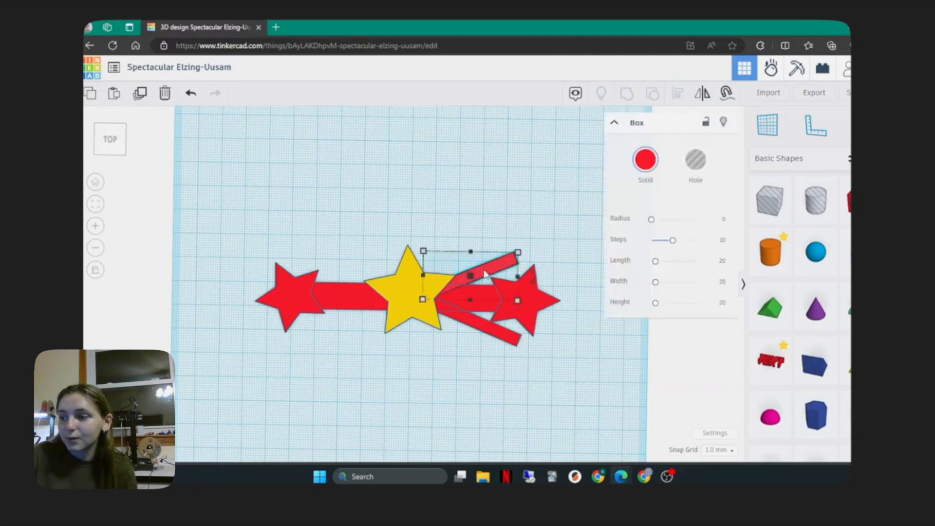
pyautogui.keyDown('shift'); pyautogui.click(466, 325); pyautogui.keyUp('shift')
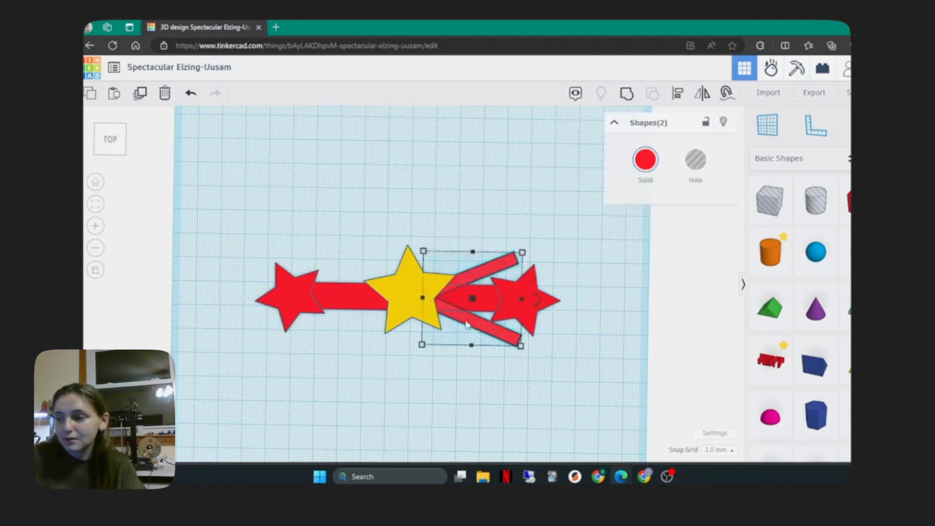
pyautogui.click(512, 209)
pyautogui.click(489, 273)
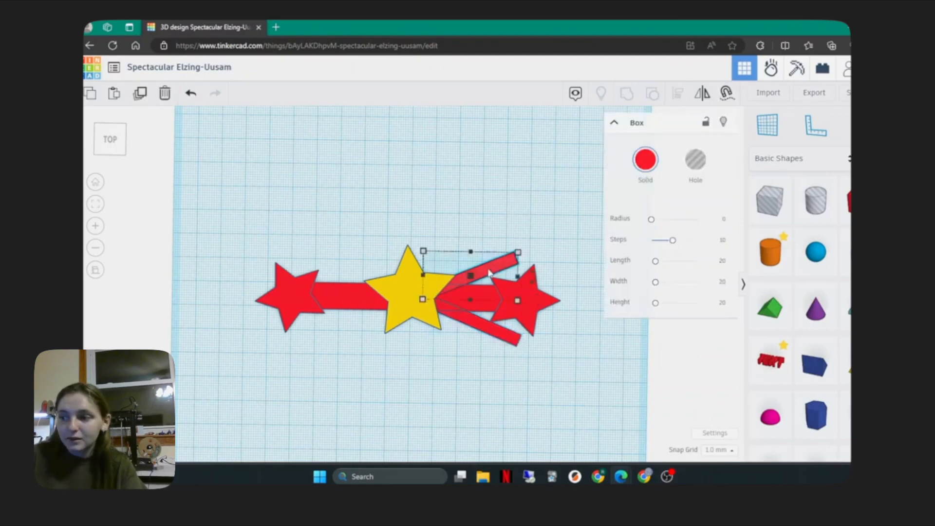
pyautogui.keyDown('shift'); pyautogui.click(478, 323); pyautogui.keyUp('shift')
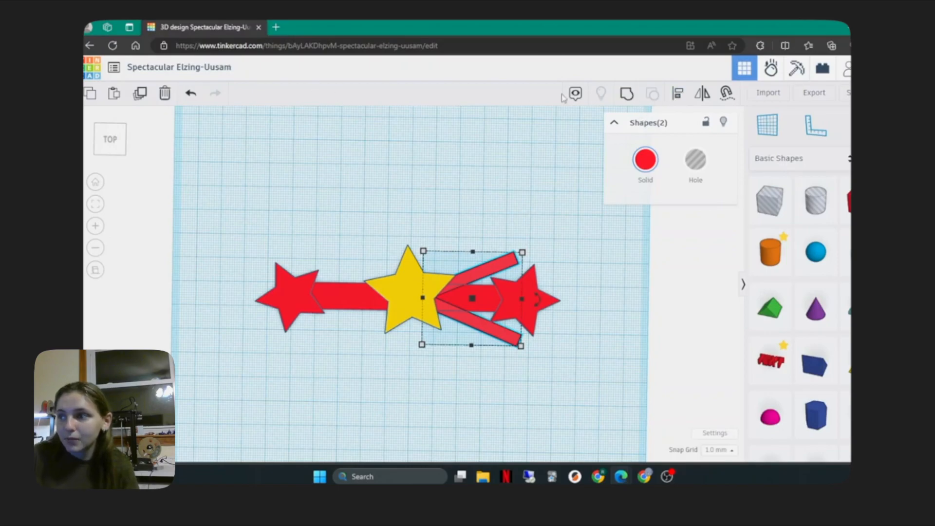
pyautogui.click(627, 94)
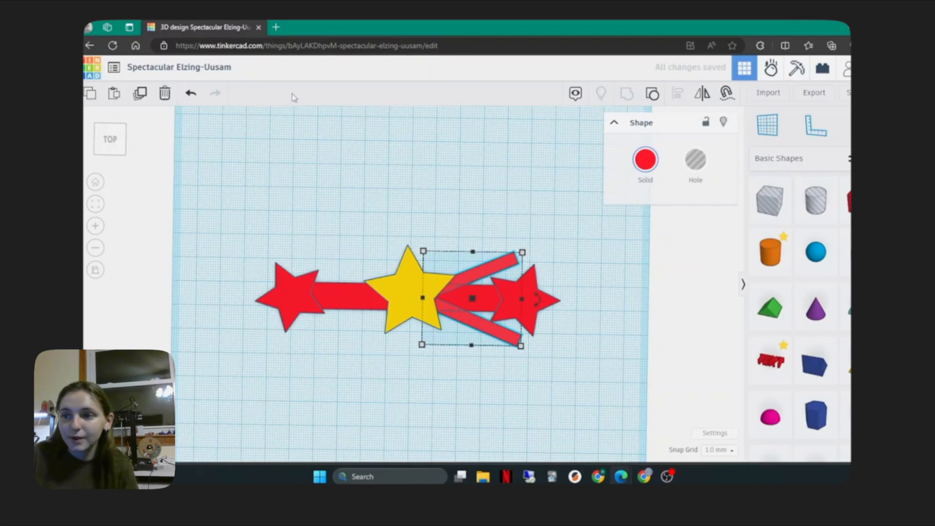
# - Make a horizontally mirrored copy of the right ray pair and move it to the left side of the centre star
pyautogui.click(136, 100)
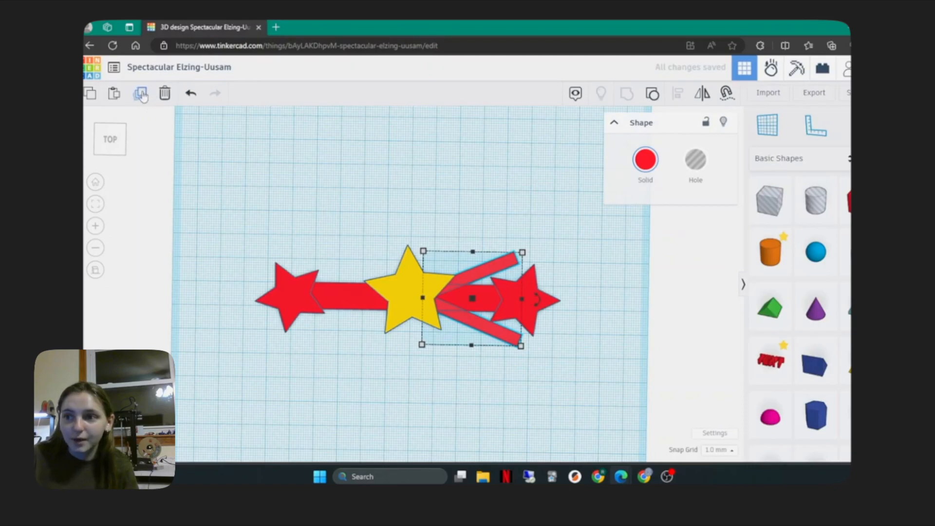
pyautogui.click(704, 96)
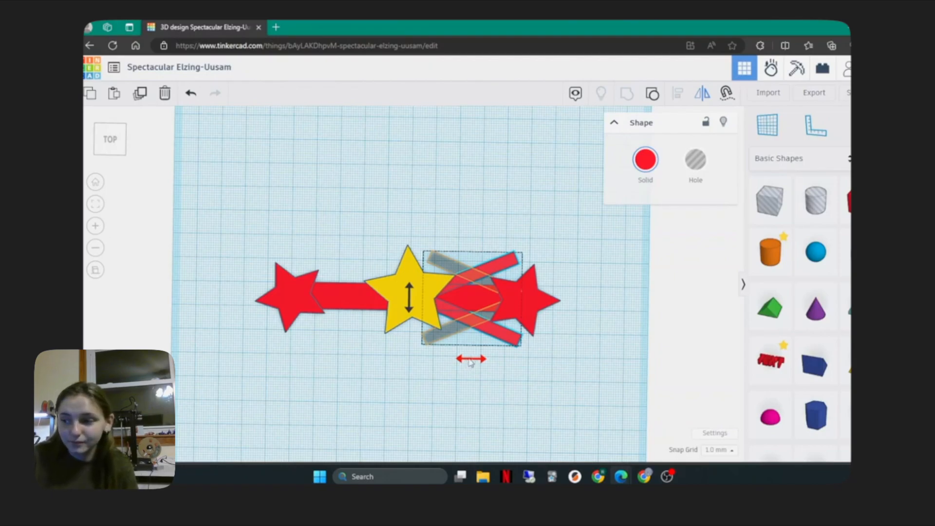
pyautogui.click(471, 363)
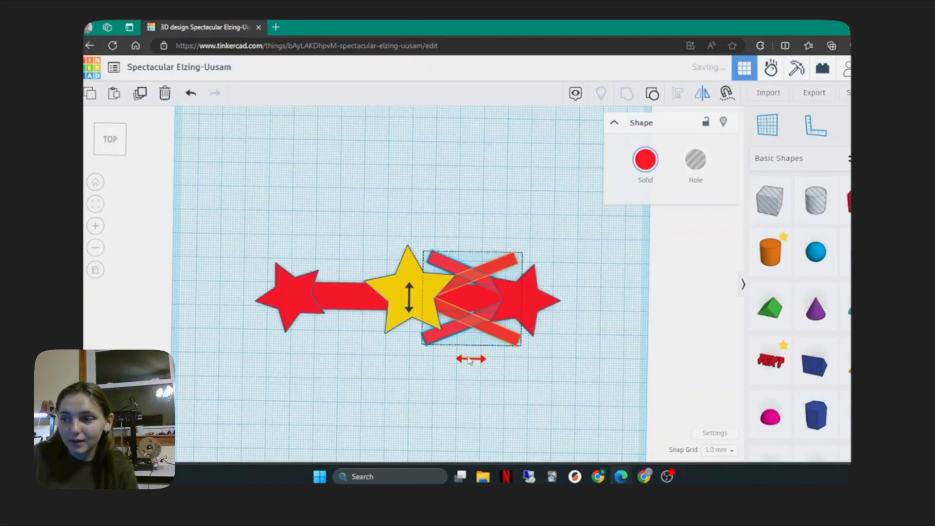
pyautogui.moveTo(431, 336); pyautogui.dragTo(320, 333)
pyautogui.click(418, 399)
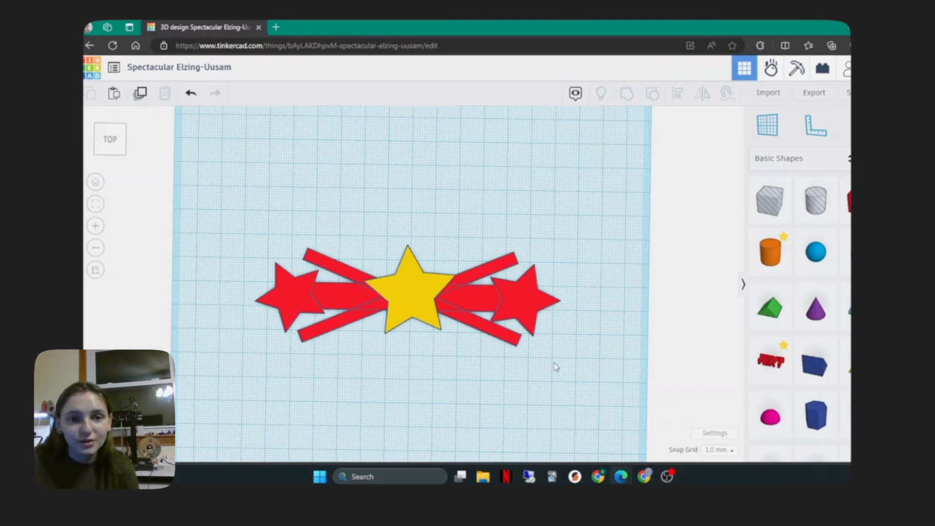
# - Group the left and right ray pairs, leaving the bar with the end stars out of the selection
pyautogui.moveTo(576, 374); pyautogui.dragTo(475, 252)
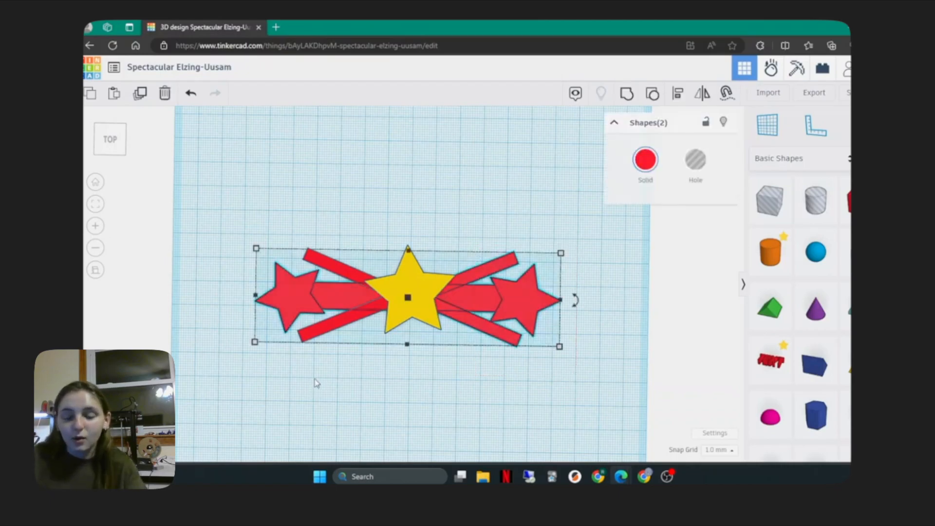
pyautogui.keyDown('shift'); pyautogui.click(315, 278); pyautogui.keyUp('shift')
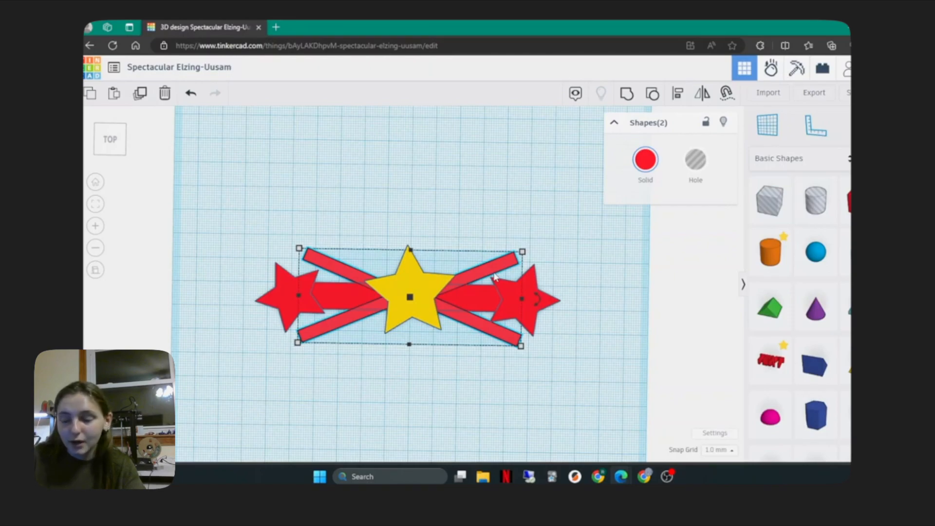
pyautogui.click(627, 96)
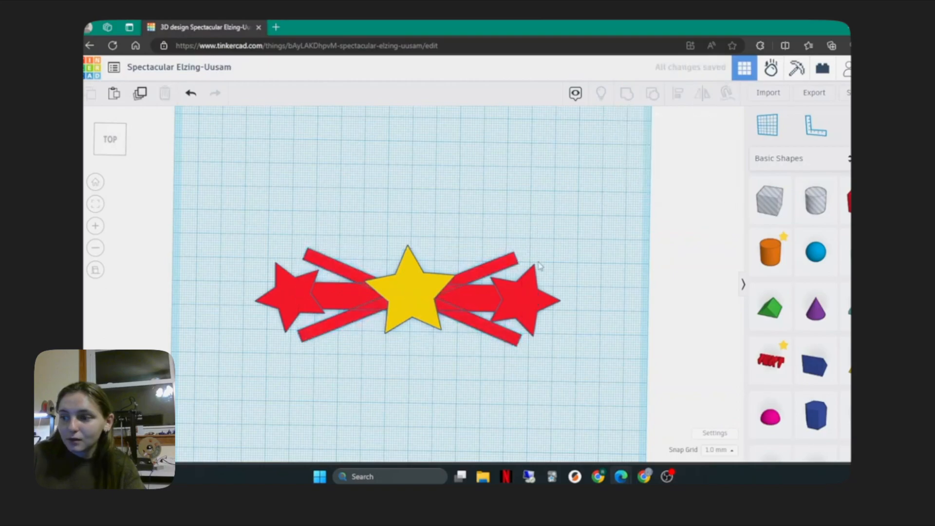
# - Group the rays with the horizontal bar and its end stars, keeping the yellow centre star separate
pyautogui.click(525, 314)
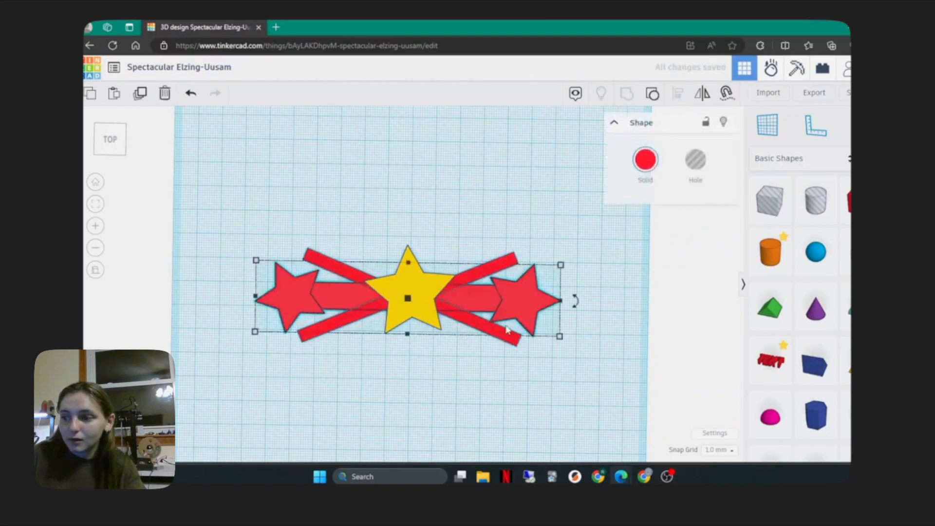
pyautogui.click(523, 362)
pyautogui.moveTo(562, 364); pyautogui.dragTo(477, 245)
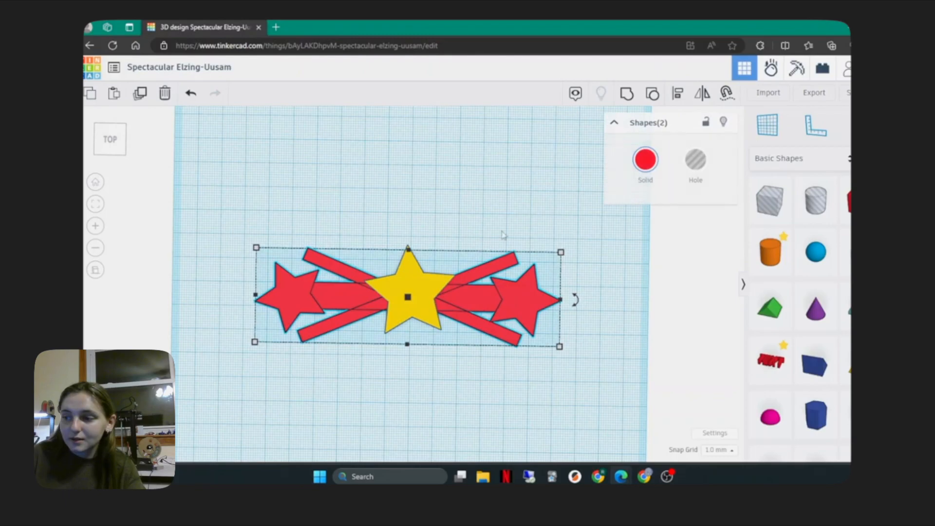
pyautogui.click(626, 94)
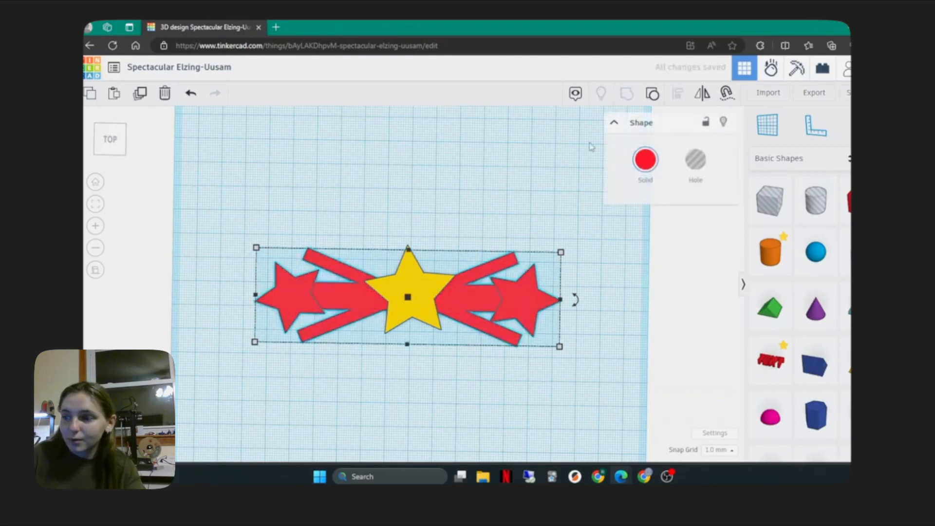
pyautogui.click(541, 212)
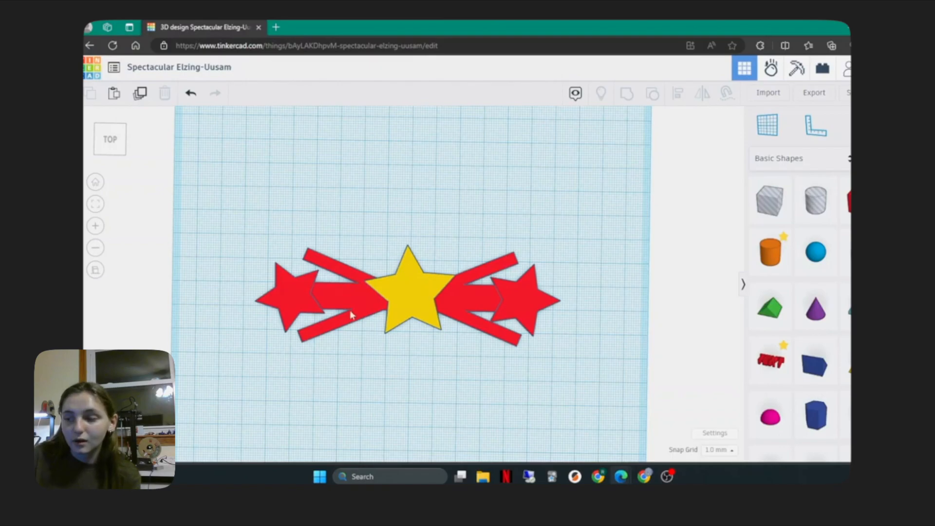
# - Duplicate the red bar-and-rays group and rotate the copy 67.5° clockwise around the centre star in top view
pyautogui.moveTo(524, 345); pyautogui.dragTo(570, 279, button='right')
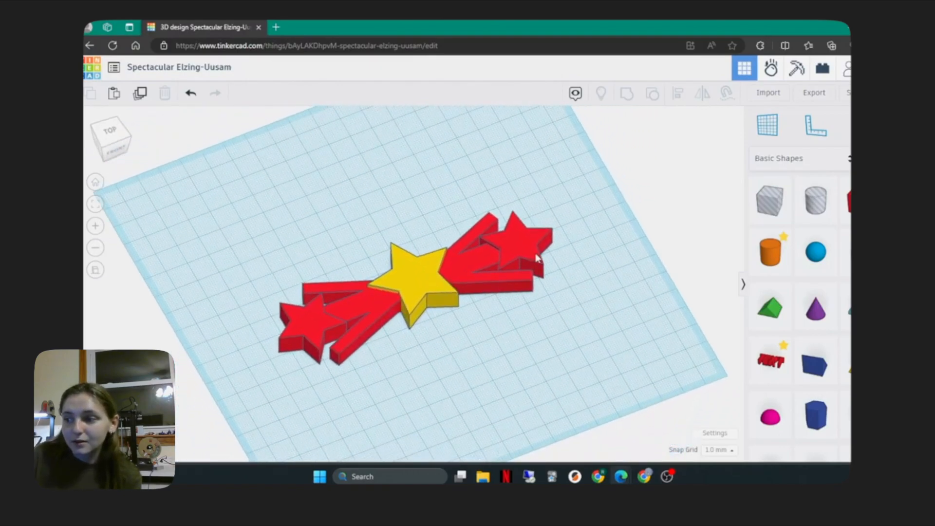
pyautogui.scroll(5, 521, 242)
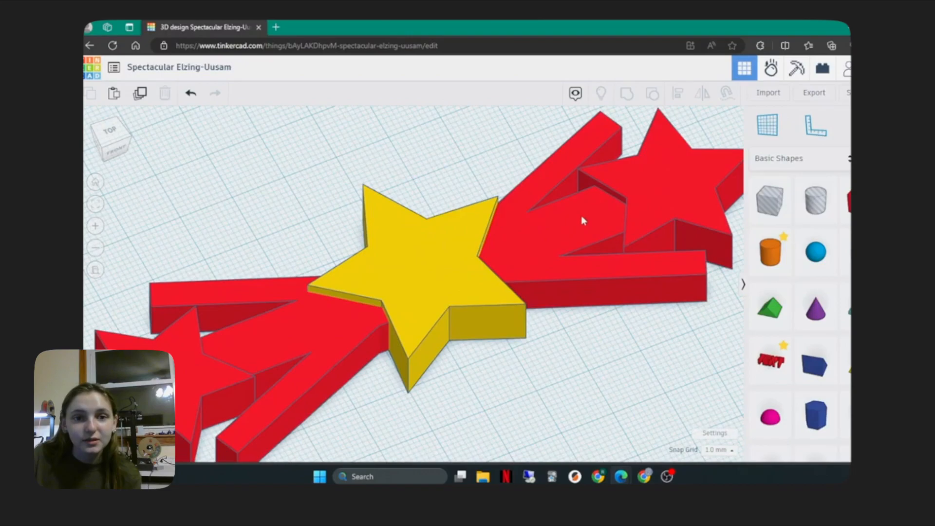
pyautogui.scroll(-7, 566, 223)
pyautogui.moveTo(613, 323); pyautogui.dragTo(573, 399, button='right')
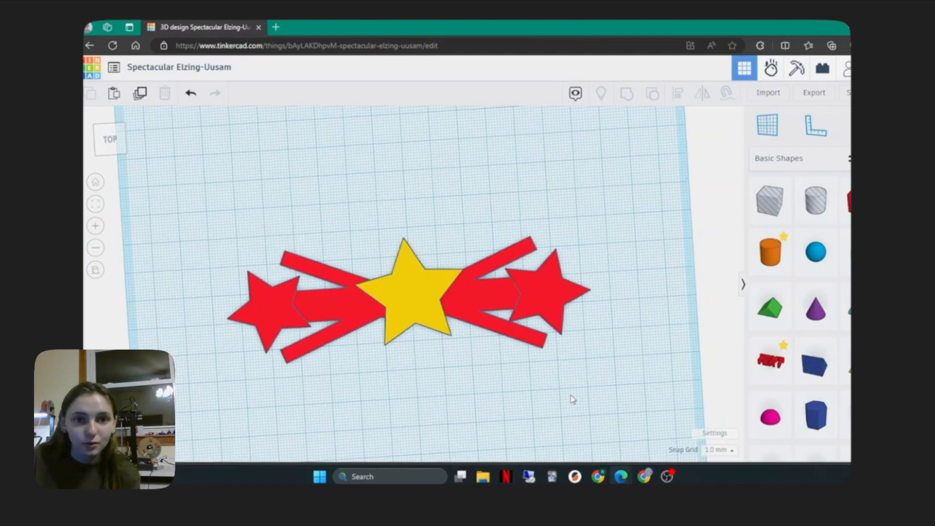
pyautogui.scroll(-3, 428, 273)
pyautogui.click(472, 296)
pyautogui.click(108, 140)
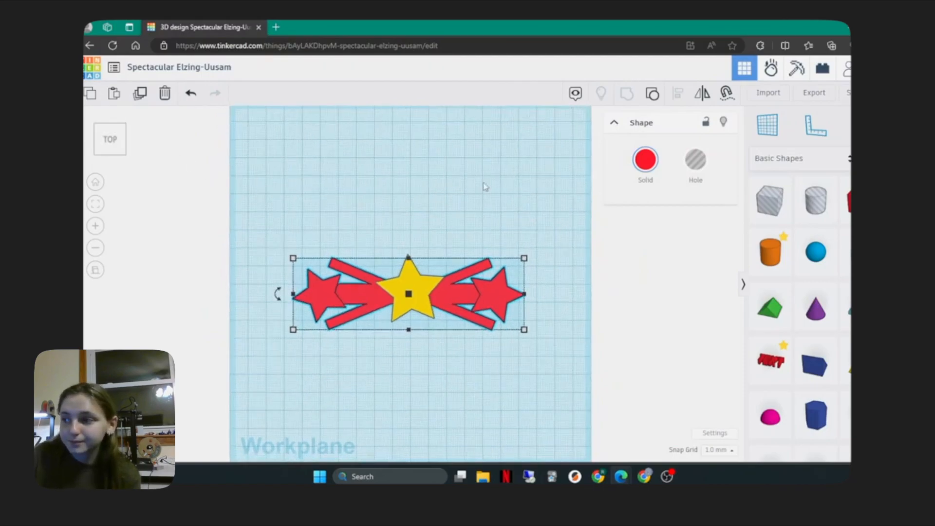
pyautogui.moveTo(525, 258)
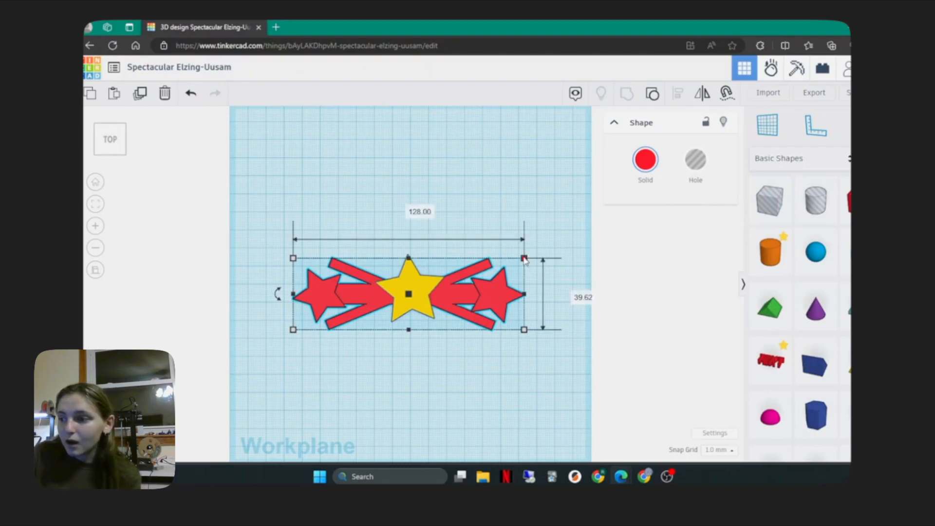
pyautogui.click(138, 95)
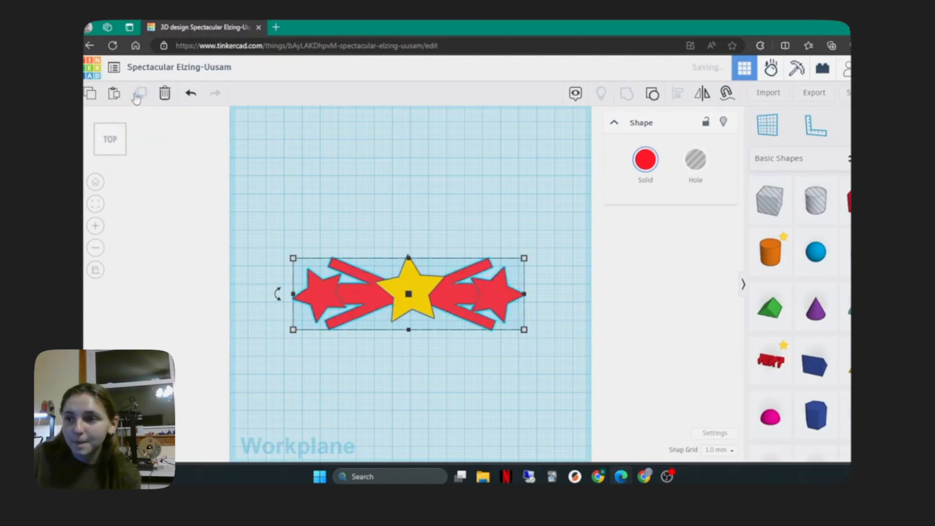
pyautogui.moveTo(277, 297); pyautogui.dragTo(349, 192)
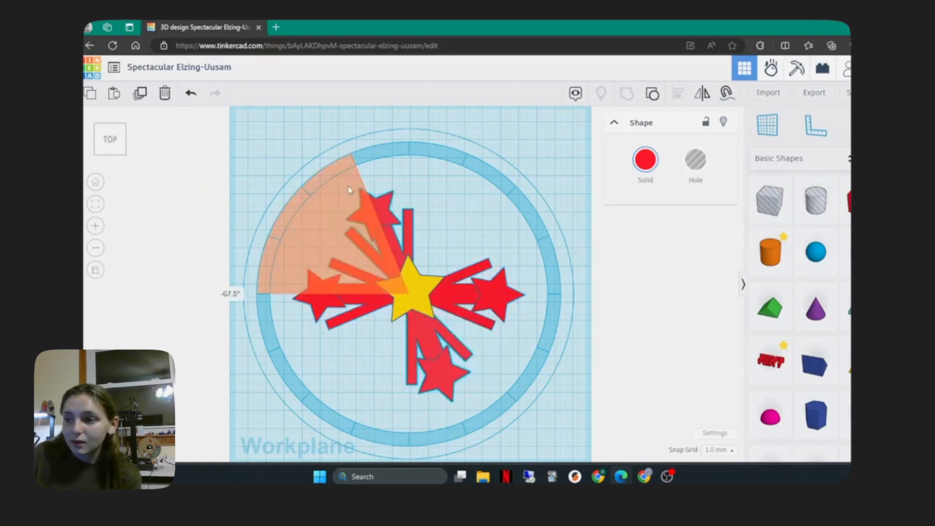
pyautogui.moveTo(349, 191); pyautogui.dragTo(348, 192)
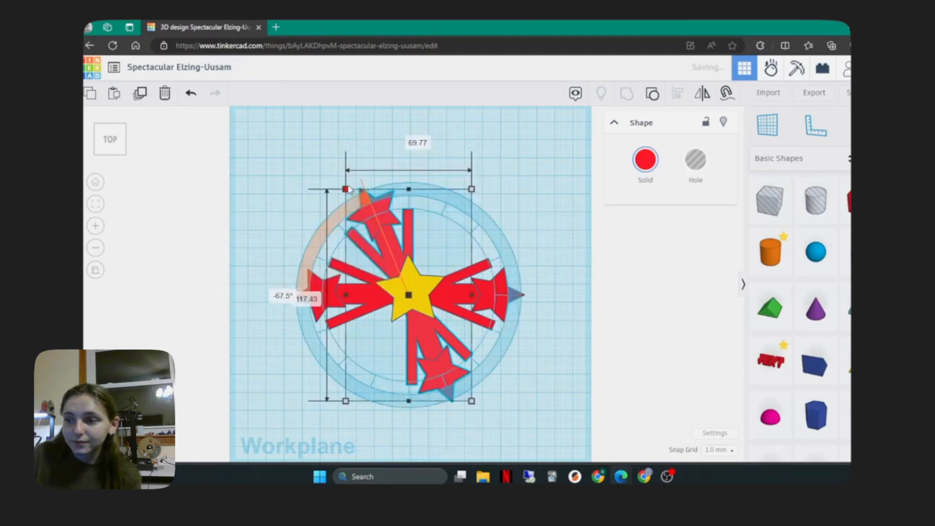
pyautogui.click(290, 210)
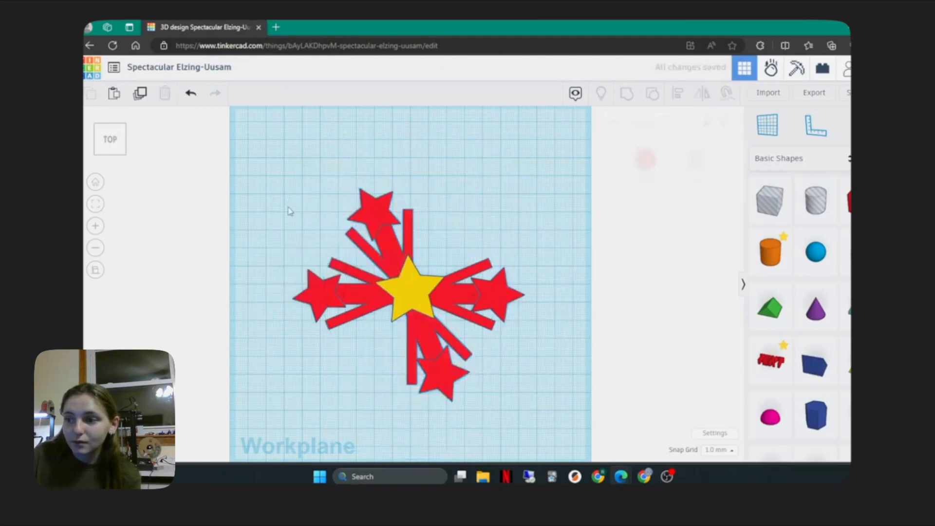
# - Duplicate the horizontal red group again and rotate this copy 57° counterclockwise to fill the remaining gap in the starburst
pyautogui.click(382, 215)
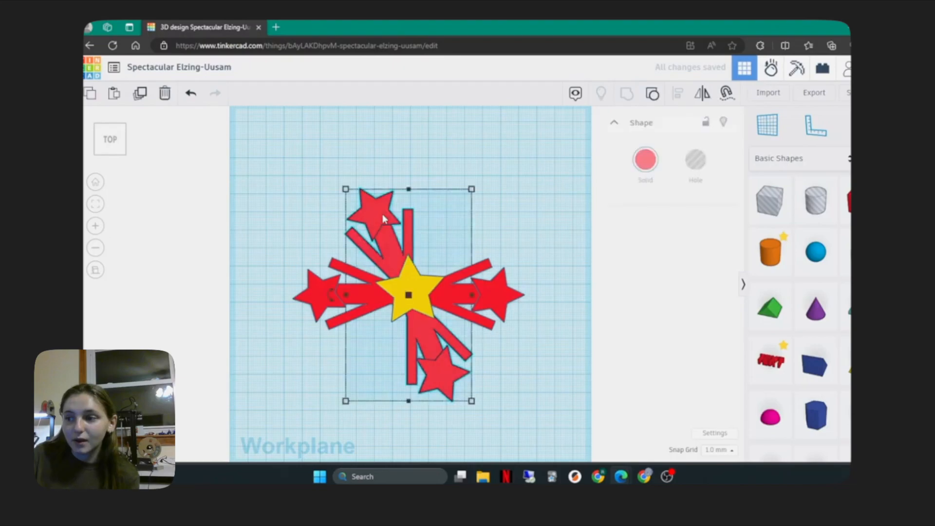
pyautogui.click(314, 303)
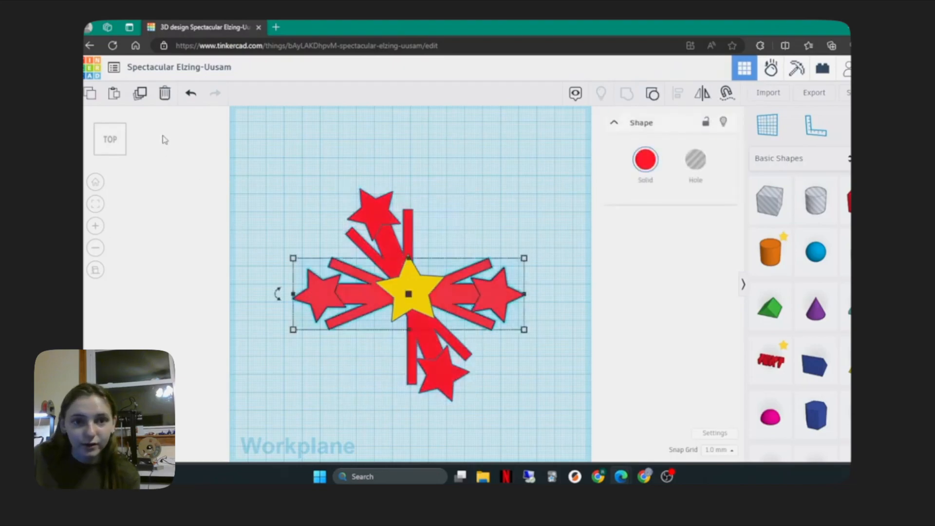
pyautogui.click(141, 94)
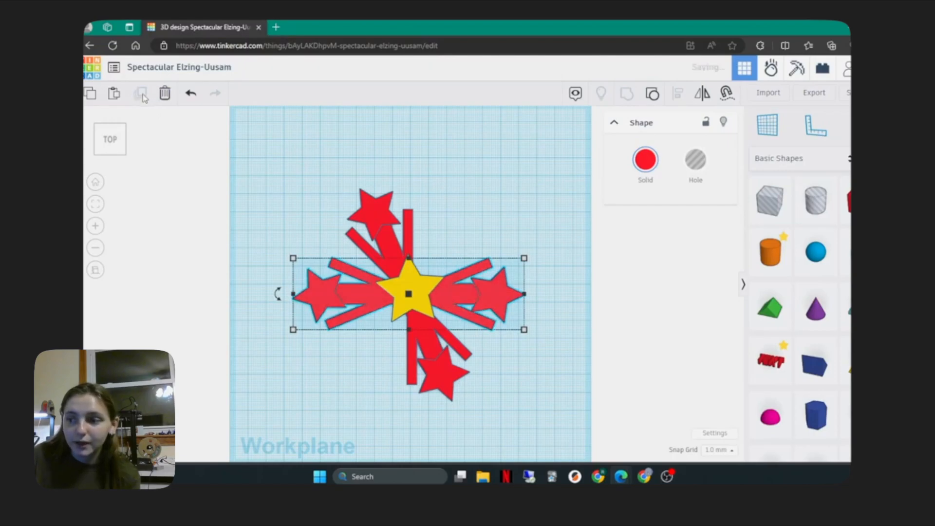
pyautogui.moveTo(277, 295)
pyautogui.moveTo(278, 297); pyautogui.dragTo(319, 434)
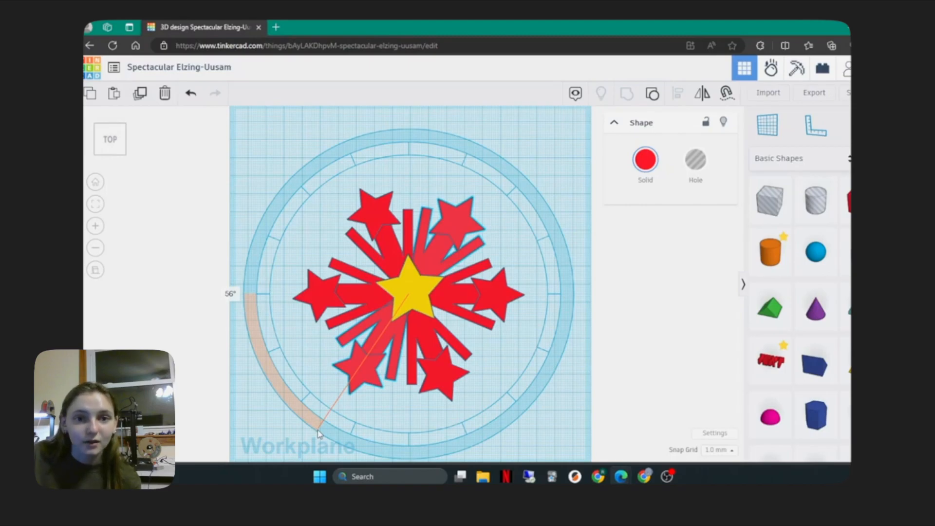
pyautogui.moveTo(317, 433); pyautogui.dragTo(320, 430)
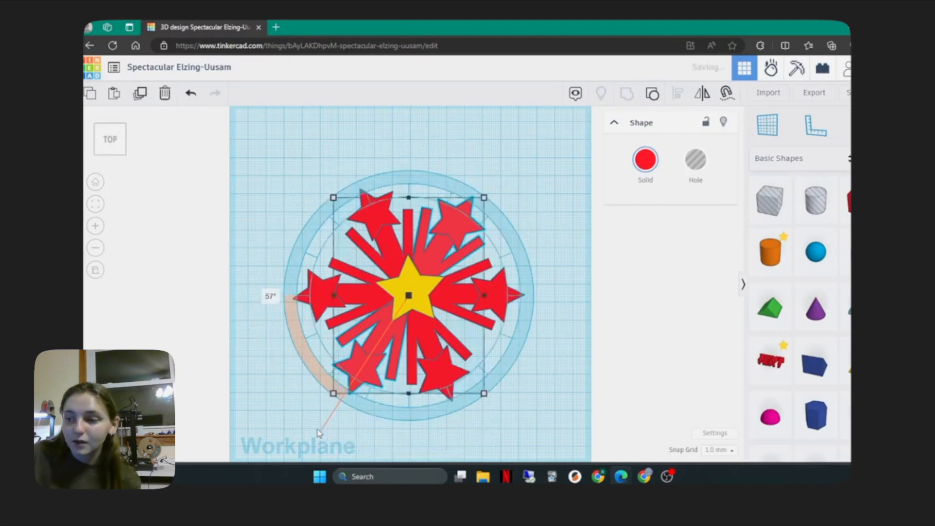
pyautogui.click(302, 382)
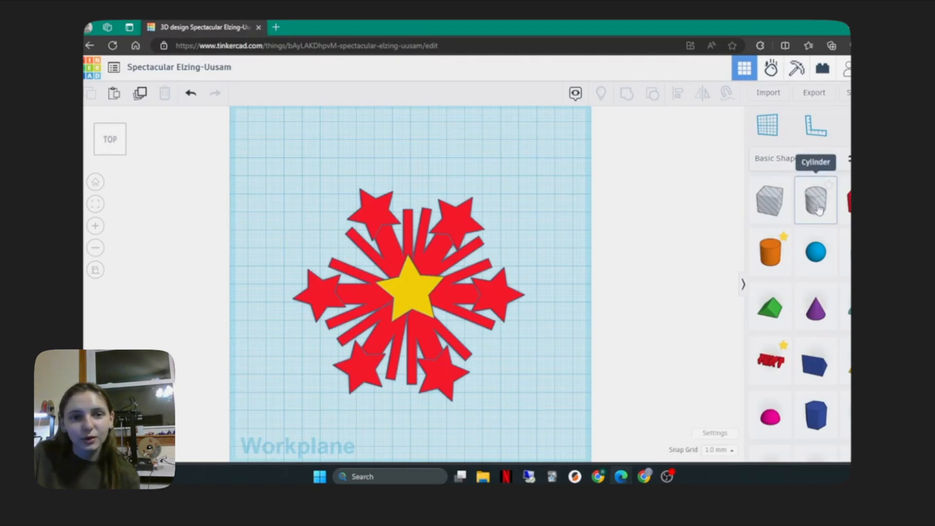
# - Place a cylinder hole on the upper-left end star, shrink it to about half its width and centre it within the star
pyautogui.moveTo(817, 211); pyautogui.dragTo(376, 223)
pyautogui.scroll(4, 374, 214)
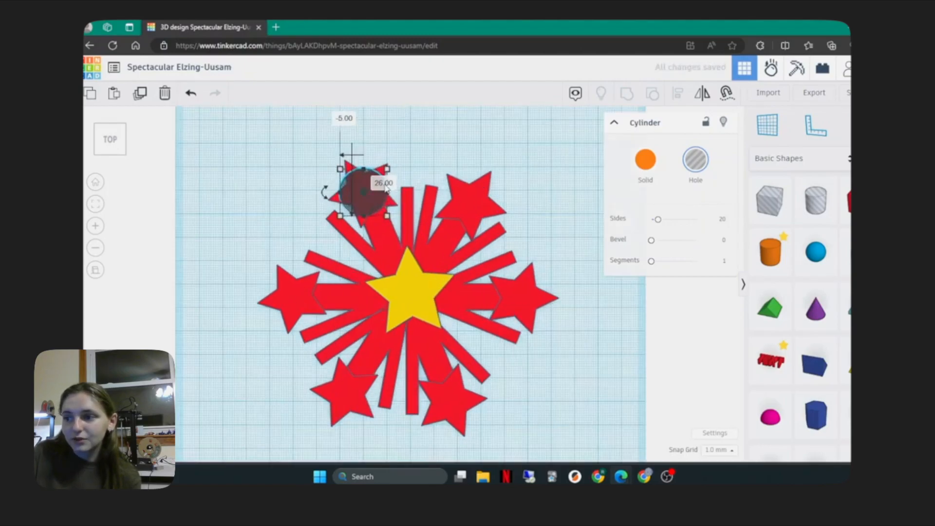
pyautogui.scroll(2, 384, 228)
pyautogui.moveTo(441, 202); pyautogui.dragTo(510, 304, button='middle')
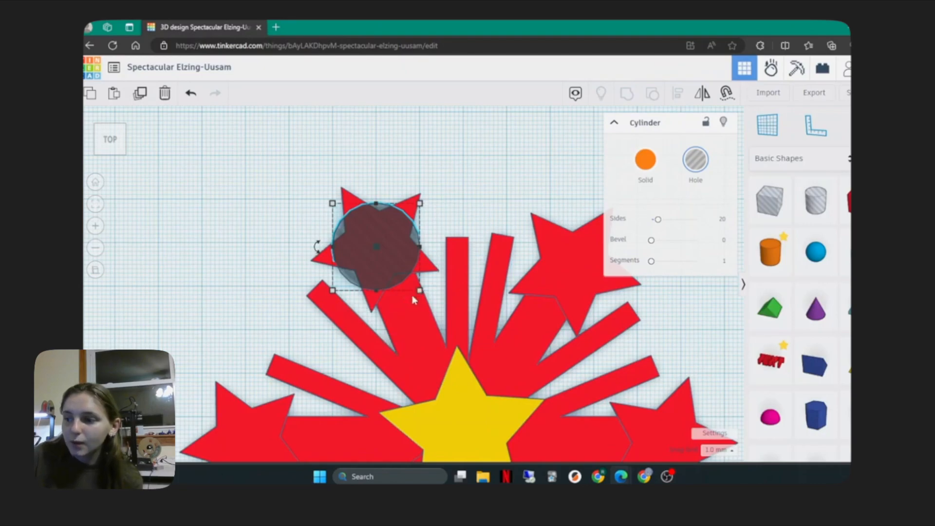
pyautogui.moveTo(420, 292)
pyautogui.moveTo(420, 291); pyautogui.dragTo(390, 250)
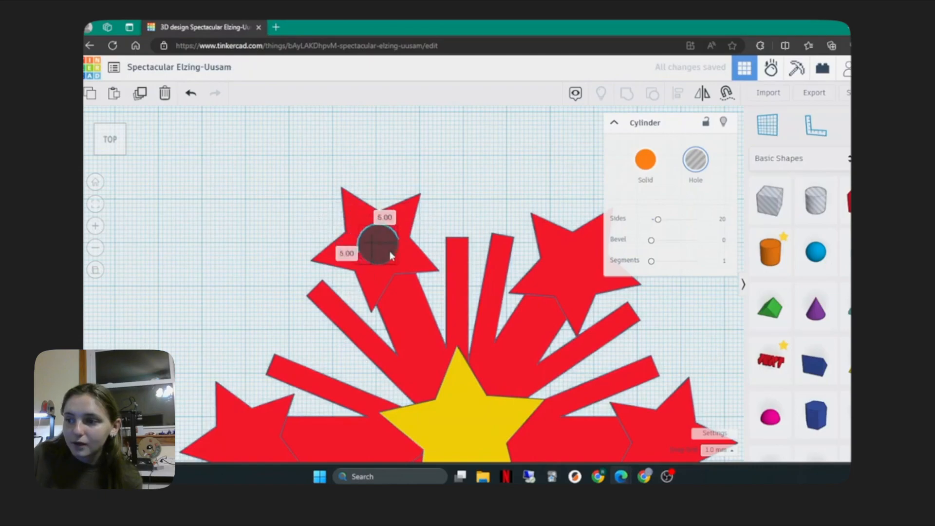
pyautogui.click(247, 293)
# - Examine the cylinder hole from the side and from below to check how it passes through the end star
pyautogui.moveTo(247, 293); pyautogui.dragTo(373, 234, button='right')
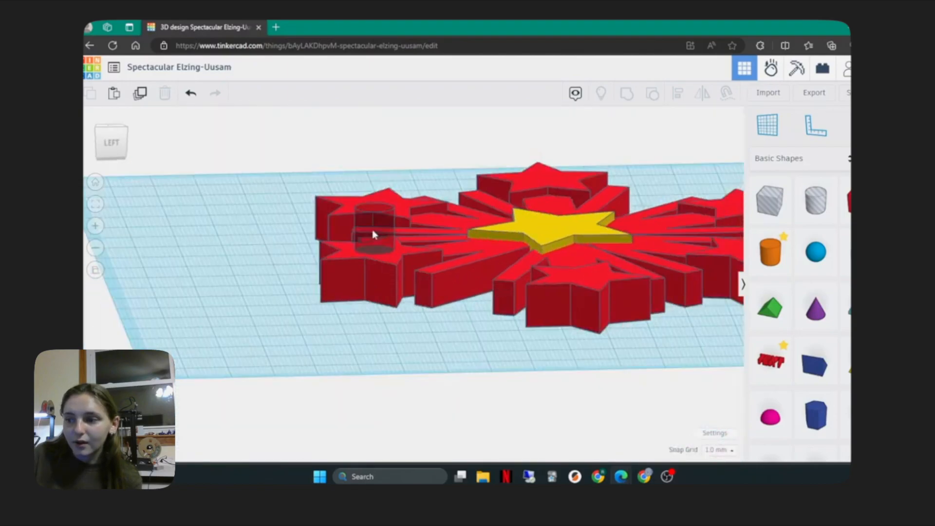
pyautogui.click(373, 232)
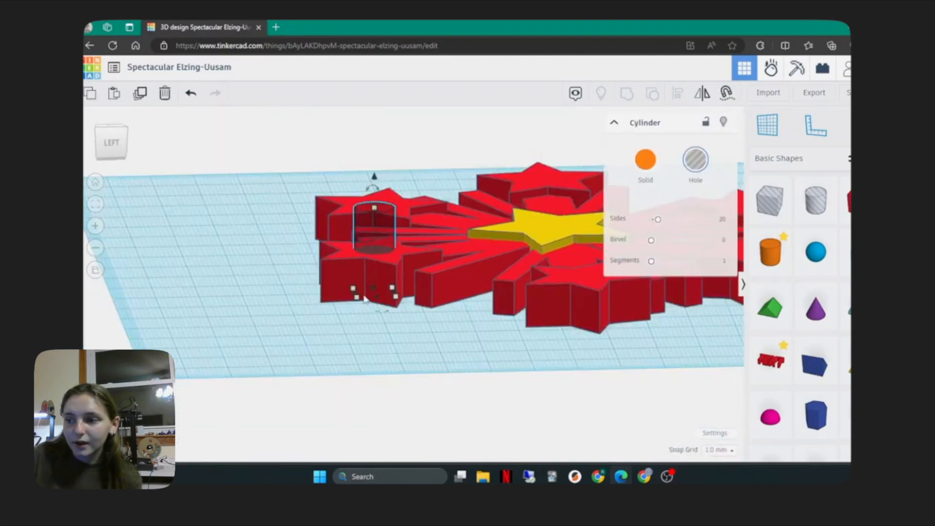
pyautogui.moveTo(366, 297); pyautogui.dragTo(414, 250, button='right')
pyautogui.scroll(3, 414, 250)
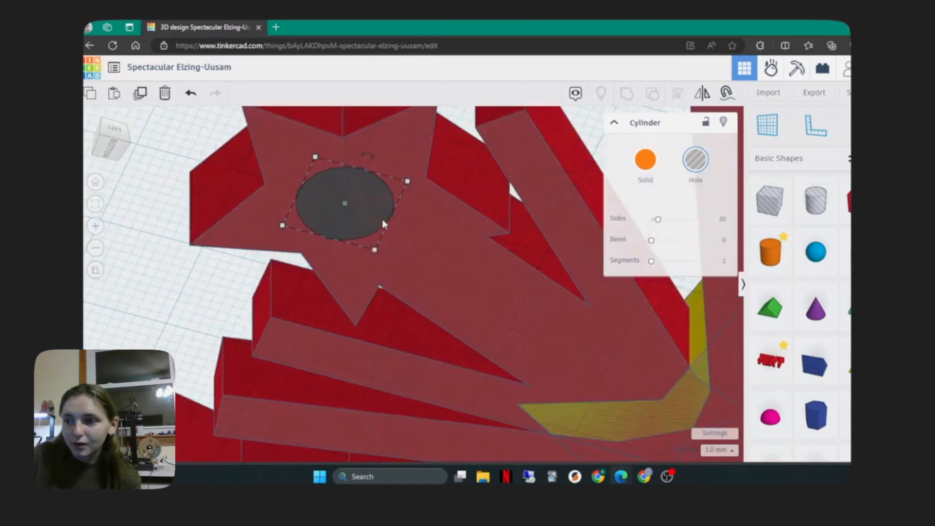
pyautogui.scroll(-1, 413, 238)
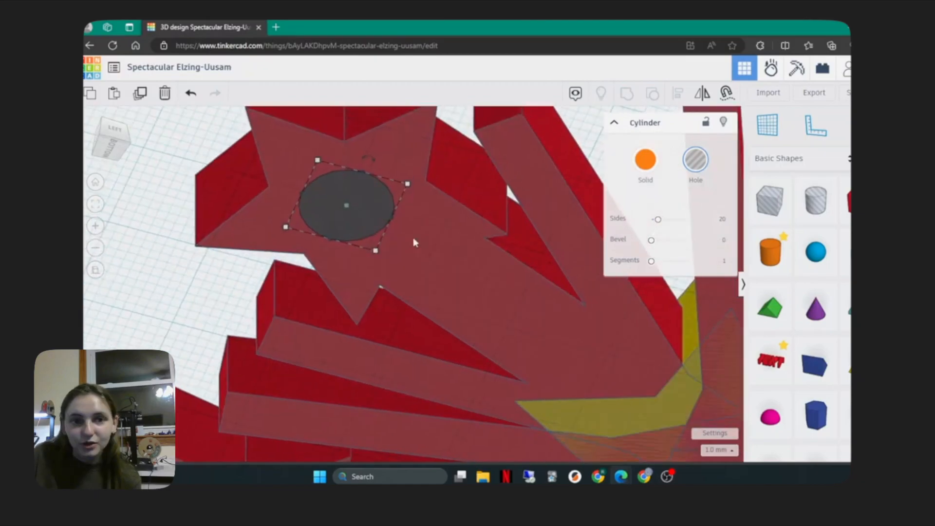
pyautogui.scroll(-5, 412, 237)
pyautogui.moveTo(412, 238); pyautogui.dragTo(307, 277, button='right')
pyautogui.scroll(2, 391, 221)
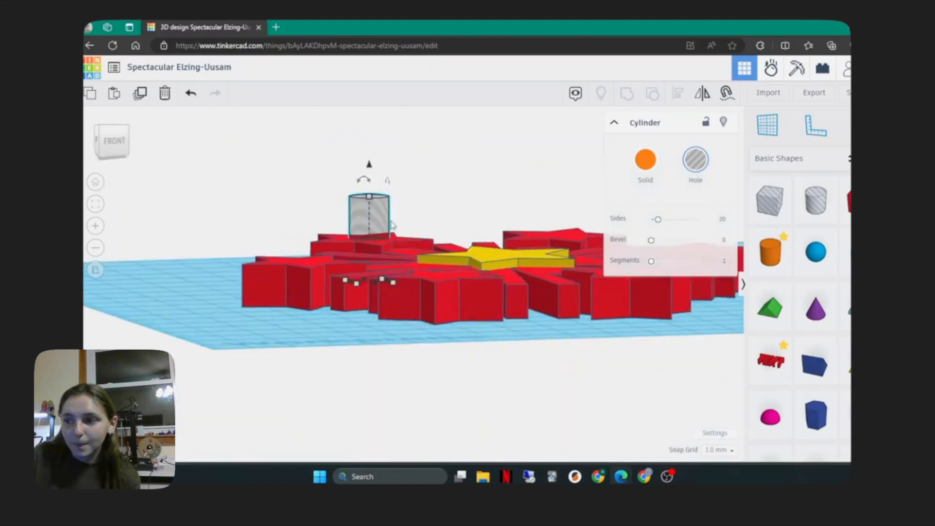
pyautogui.scroll(2, 391, 224)
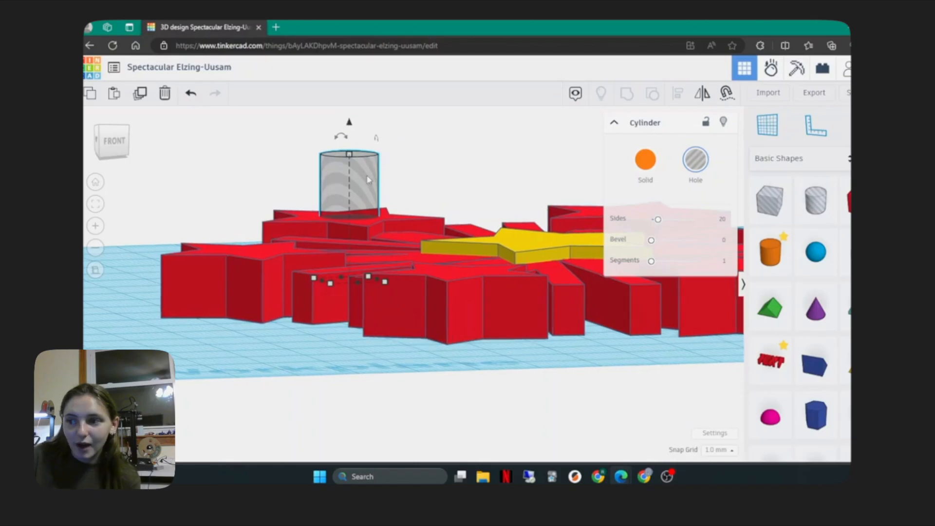
# - Group the centre star, all the red arms and the cylinder hole into one solid shape, cutting the hole through the end star
pyautogui.scroll(-3, 354, 233)
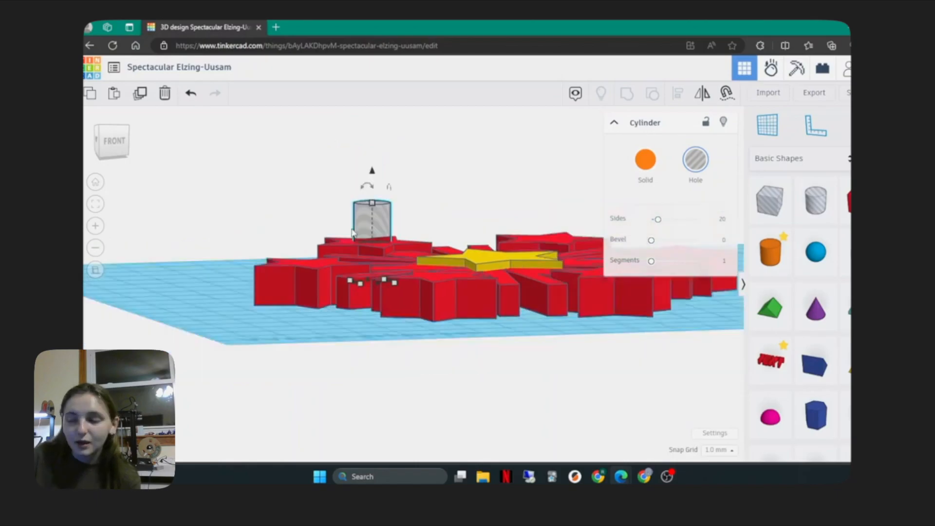
pyautogui.moveTo(353, 232); pyautogui.dragTo(308, 339, button='right')
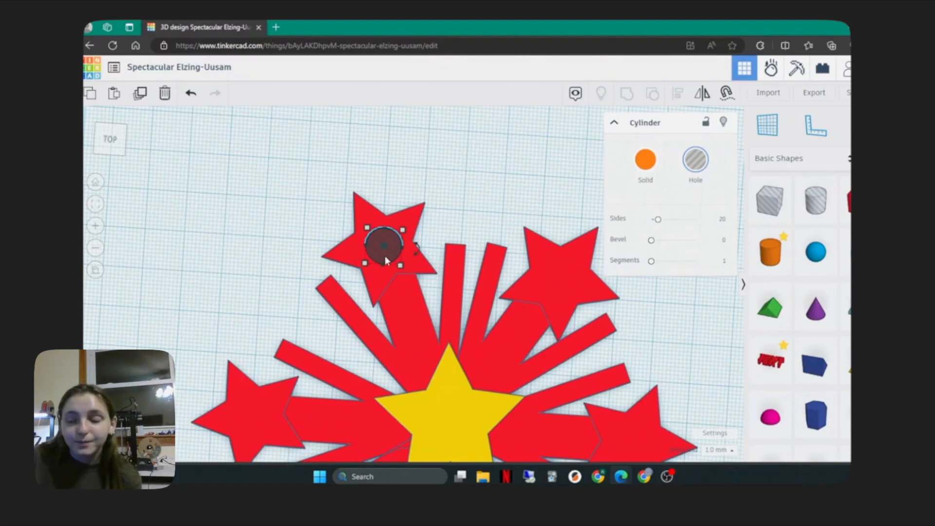
pyautogui.moveTo(451, 265); pyautogui.dragTo(448, 231, button='middle')
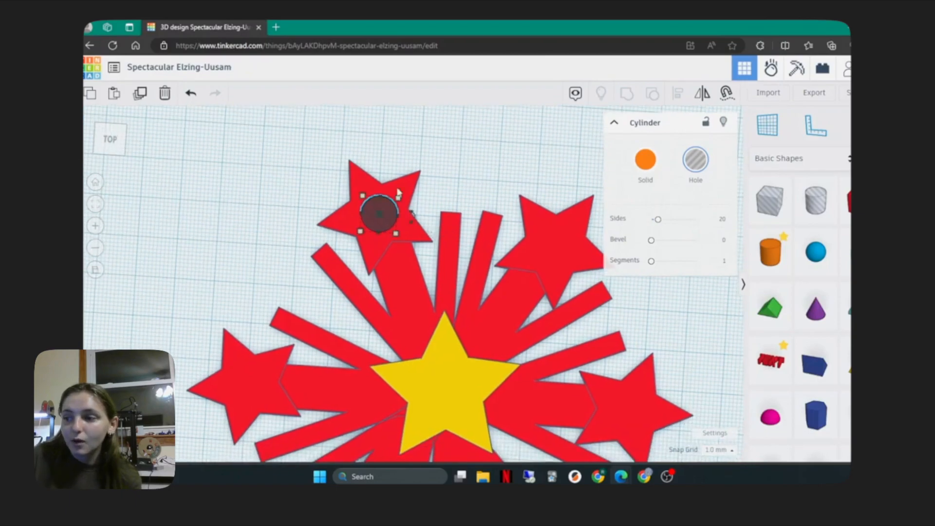
pyautogui.scroll(-3, 388, 161)
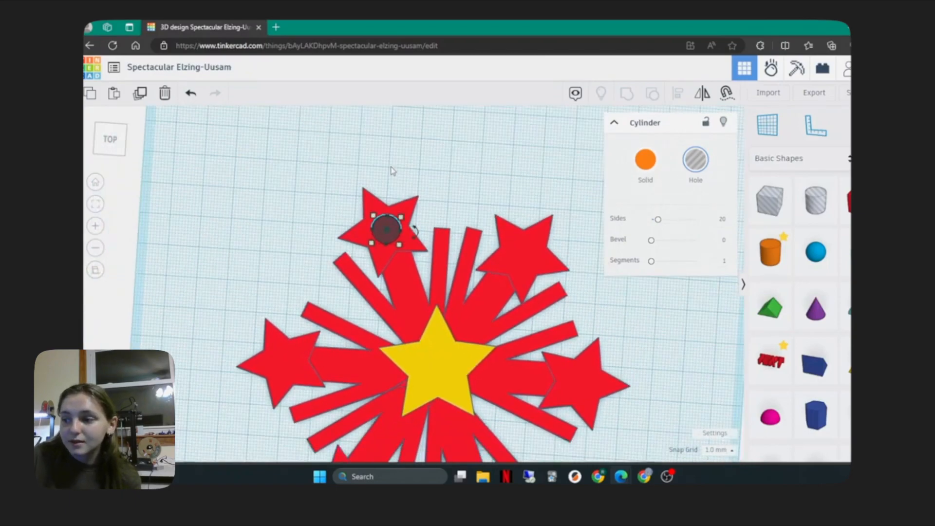
pyautogui.scroll(-3, 393, 171)
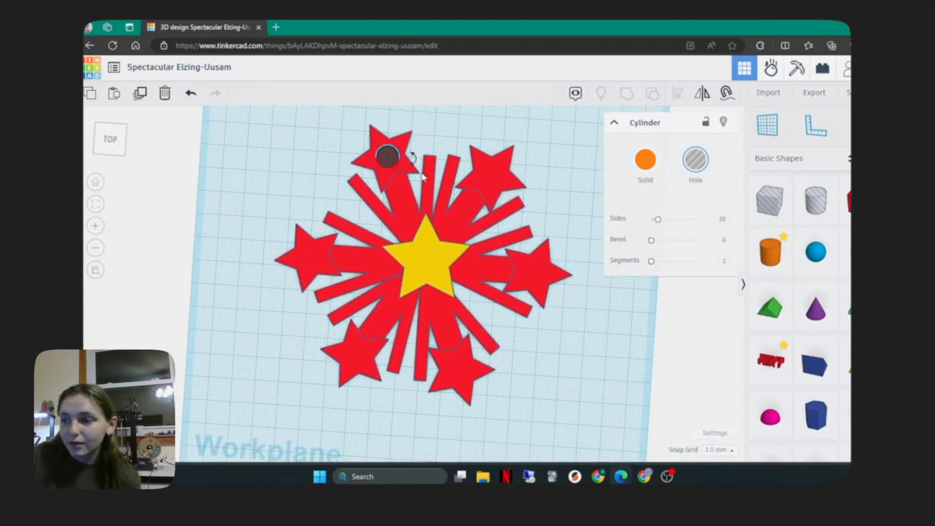
pyautogui.click(489, 272)
pyautogui.click(577, 412)
pyautogui.moveTo(577, 413); pyautogui.dragTo(308, 117)
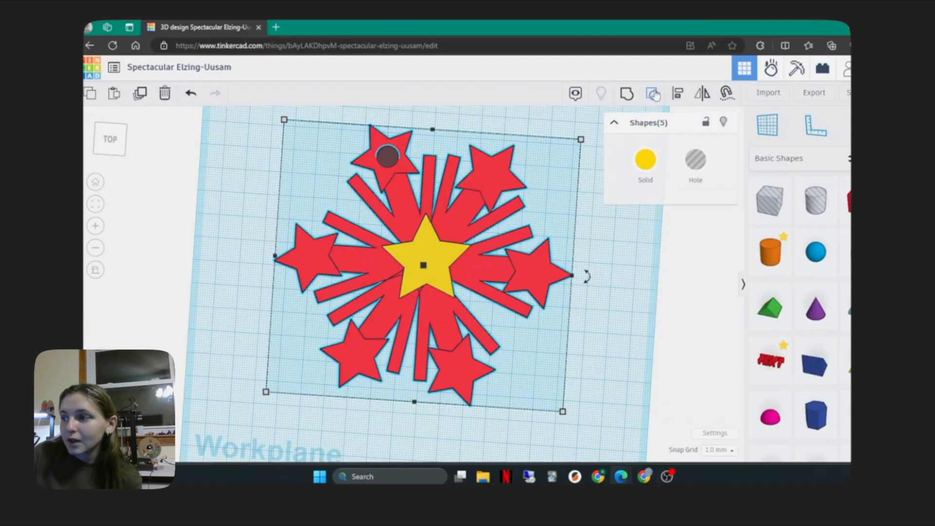
pyautogui.click(632, 96)
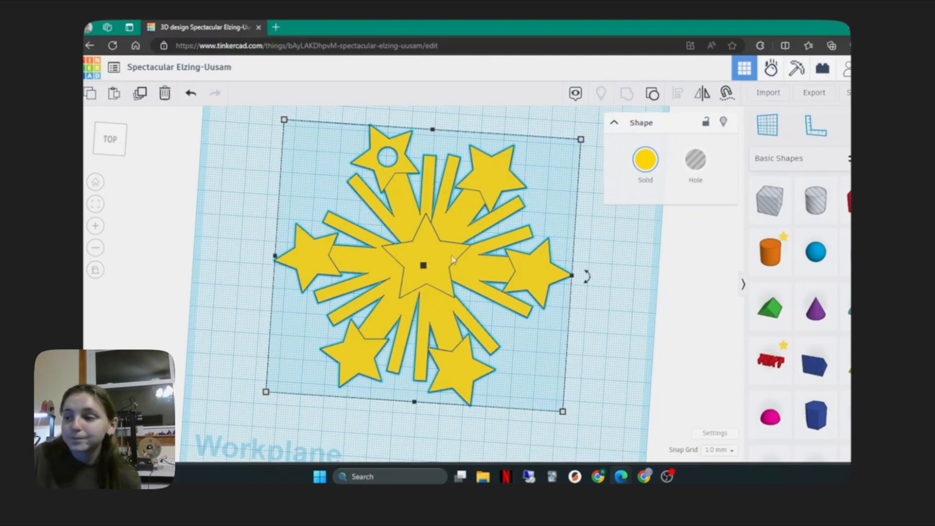
pyautogui.scroll(-3, 587, 276)
pyautogui.click(559, 278)
pyautogui.moveTo(549, 303); pyautogui.dragTo(559, 329, button='right')
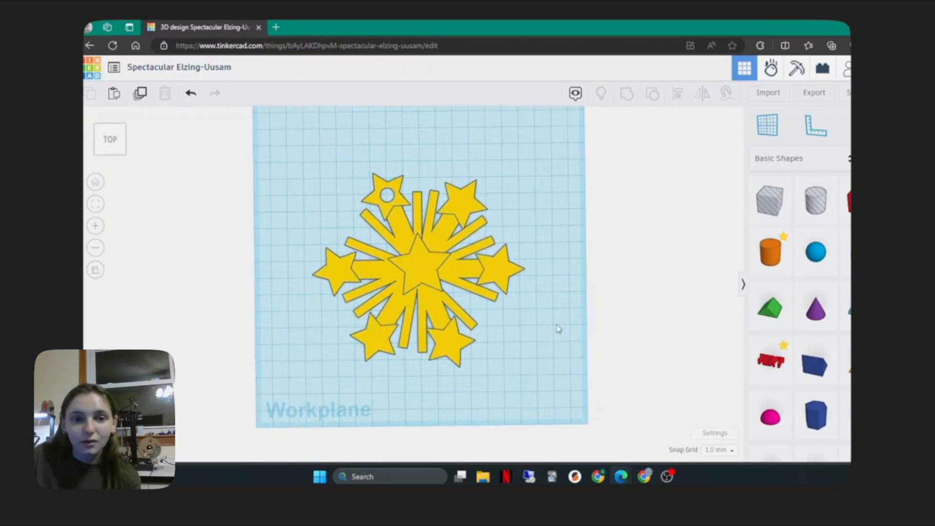